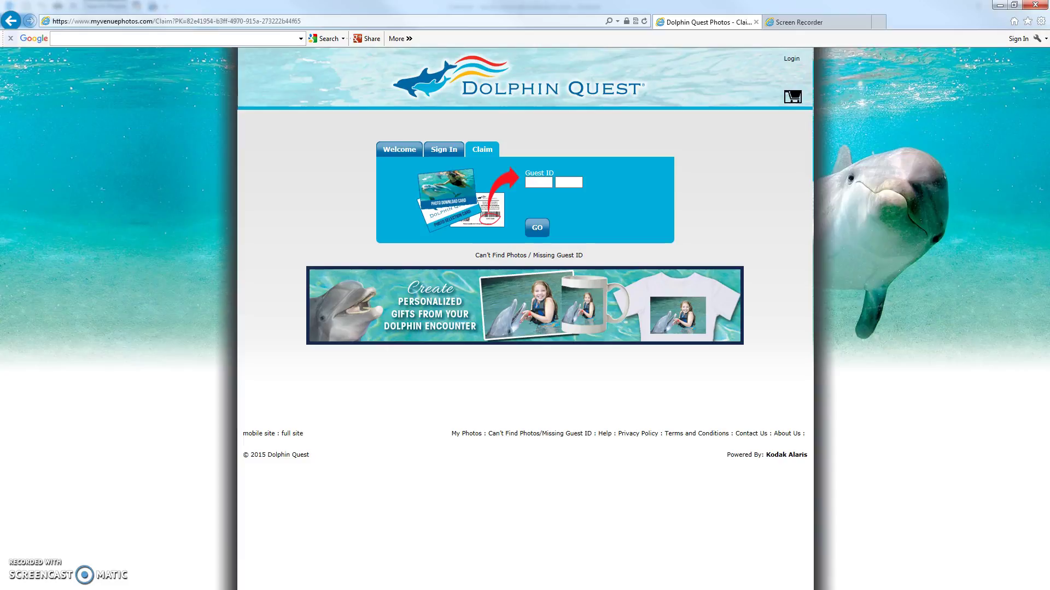
# Sign in with the guest account's e-mail address and password to reach My Photos.
pyautogui.click(409, 569)
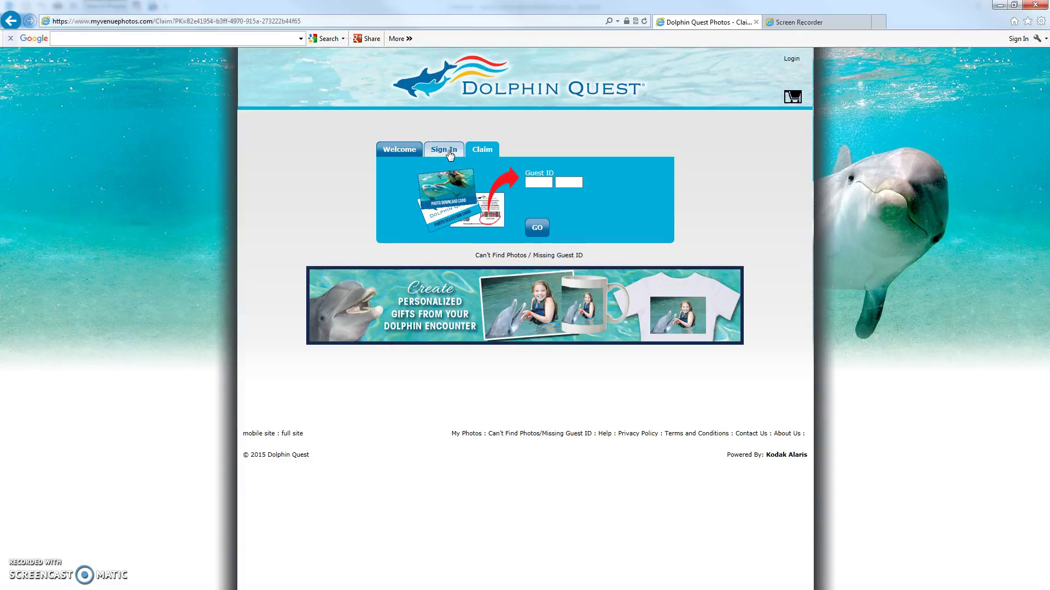
pyautogui.click(450, 155)
pyautogui.click(397, 184)
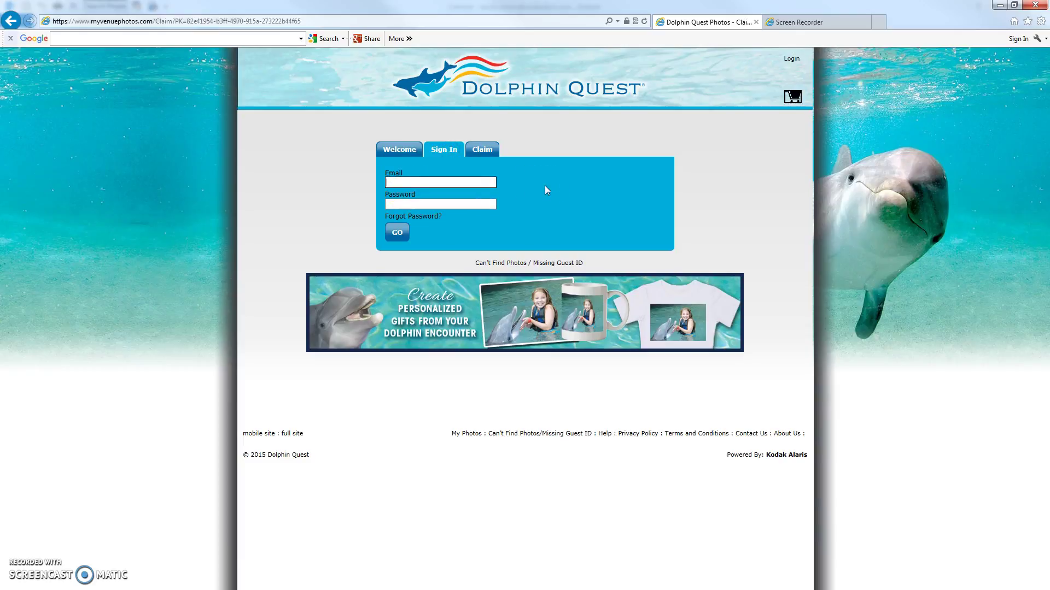
pyautogui.press('Tab')
pyautogui.write('••••••')
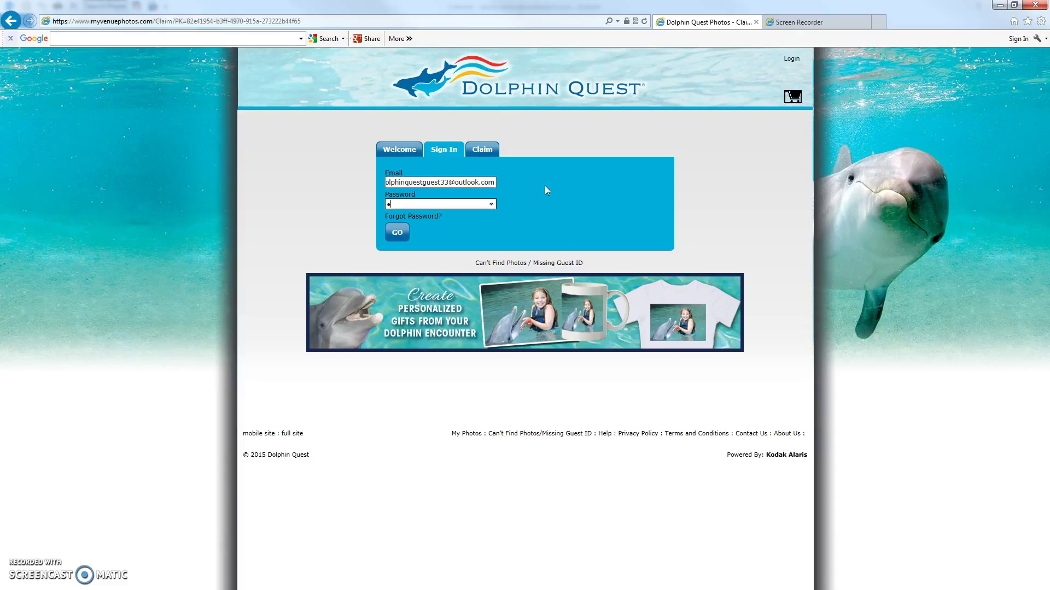
pyautogui.write('••')
pyautogui.click(394, 239)
pyautogui.click(493, 236)
pyautogui.click(445, 228)
pyautogui.click(399, 233)
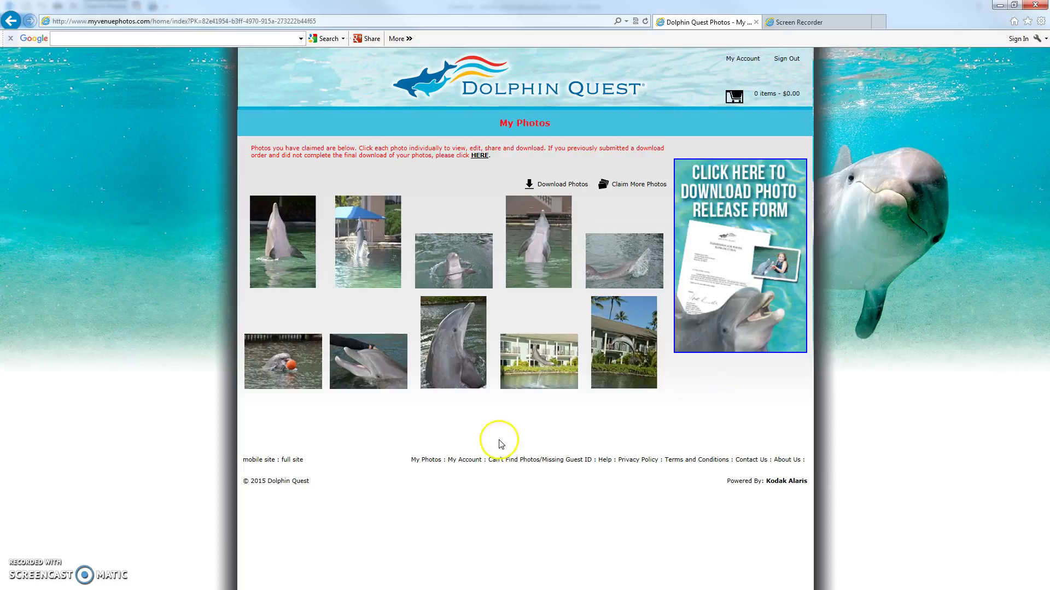
# Open the fourth, upright dolphin photo from My Photos for editing.
pyautogui.click(539, 252)
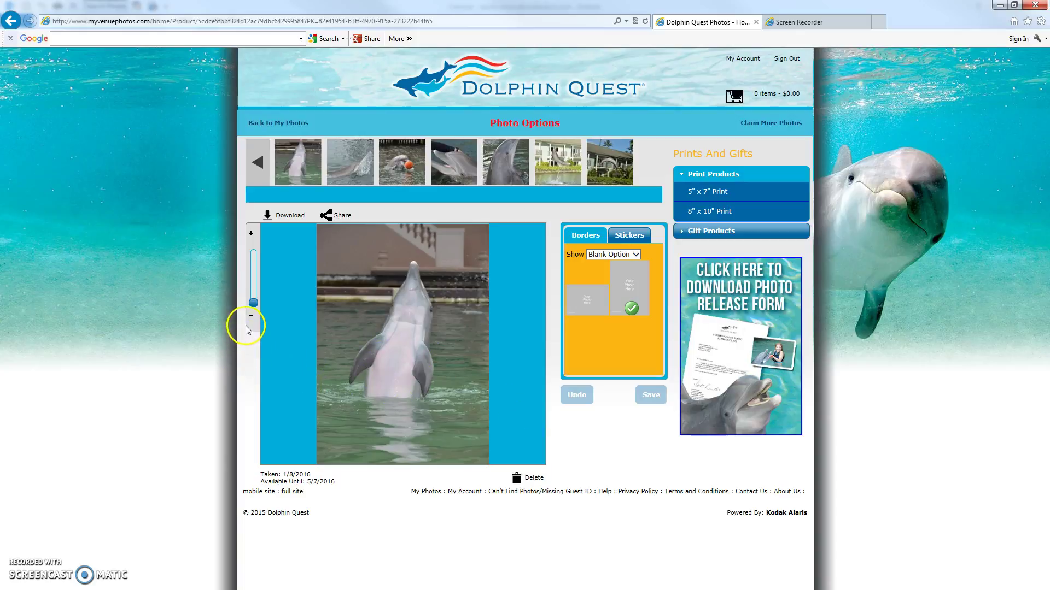
# Zoom in on the dolphin photo with the slider and drag it lower in its frame.
pyautogui.click(255, 306)
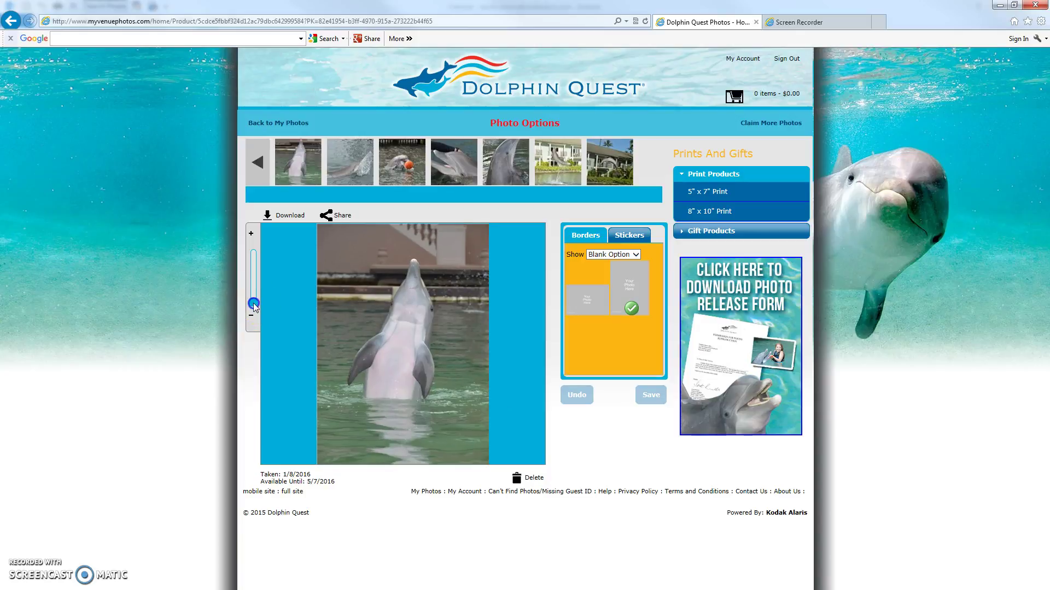
pyautogui.moveTo(254, 306); pyautogui.dragTo(254, 300)
pyautogui.moveTo(358, 300); pyautogui.dragTo(253, 314)
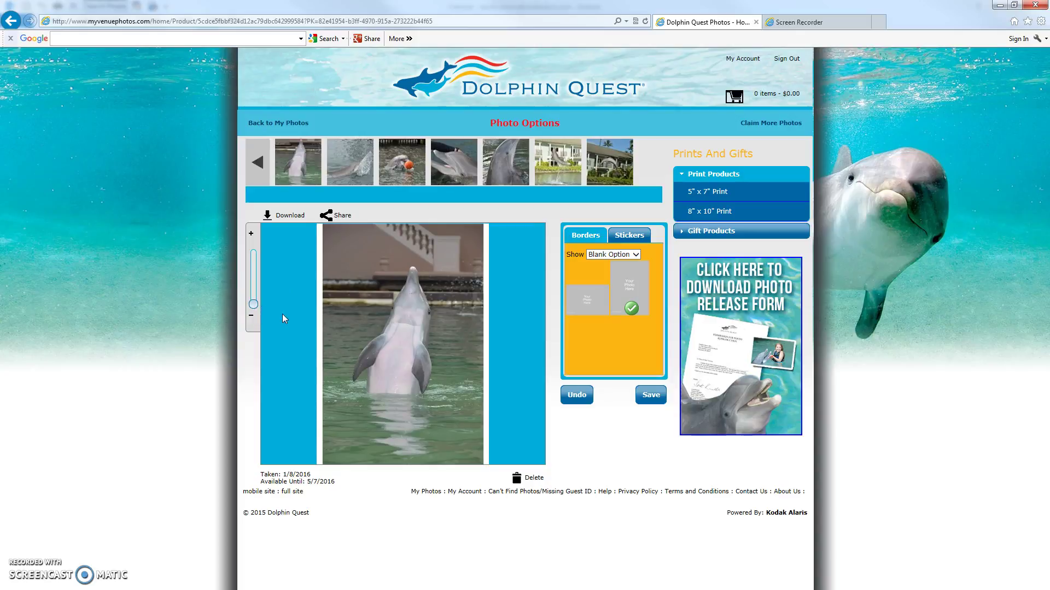
pyautogui.moveTo(253, 305); pyautogui.dragTo(254, 304)
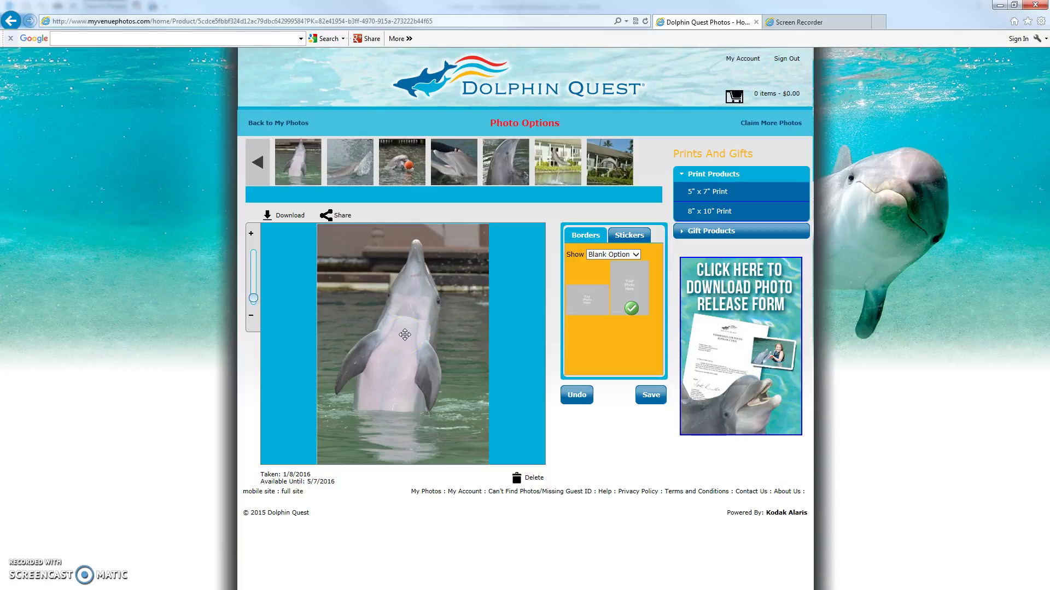
pyautogui.moveTo(404, 333); pyautogui.dragTo(405, 334)
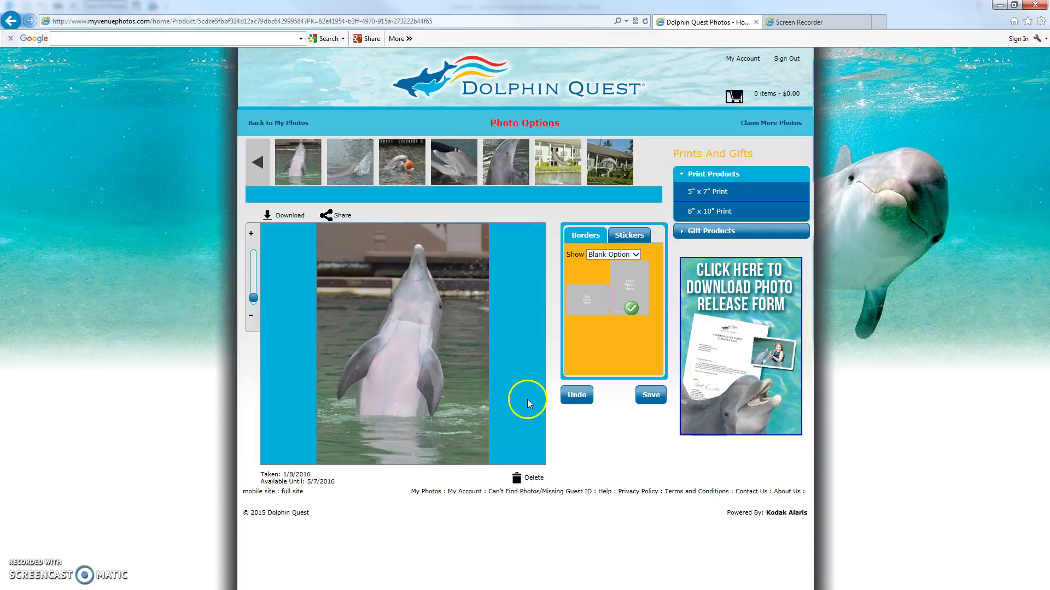
# Save the zoomed and repositioned dolphin photo using the Save button under Borders.
pyautogui.click(650, 396)
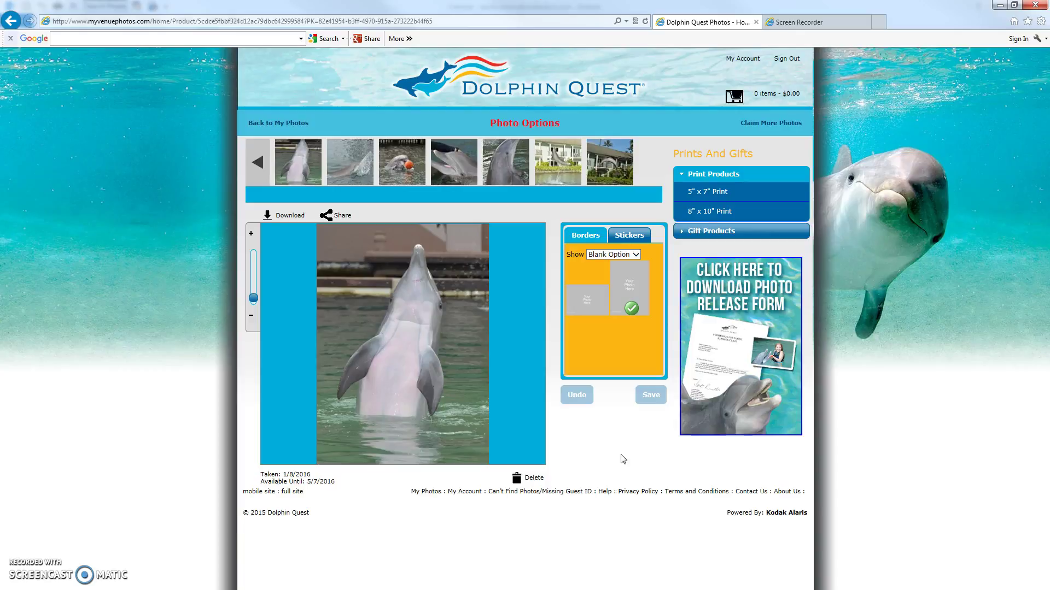
pyautogui.click(616, 455)
# Show the Borders templates and apply the blue Dolphin Quest border, repositioning the photo inside it.
pyautogui.click(636, 255)
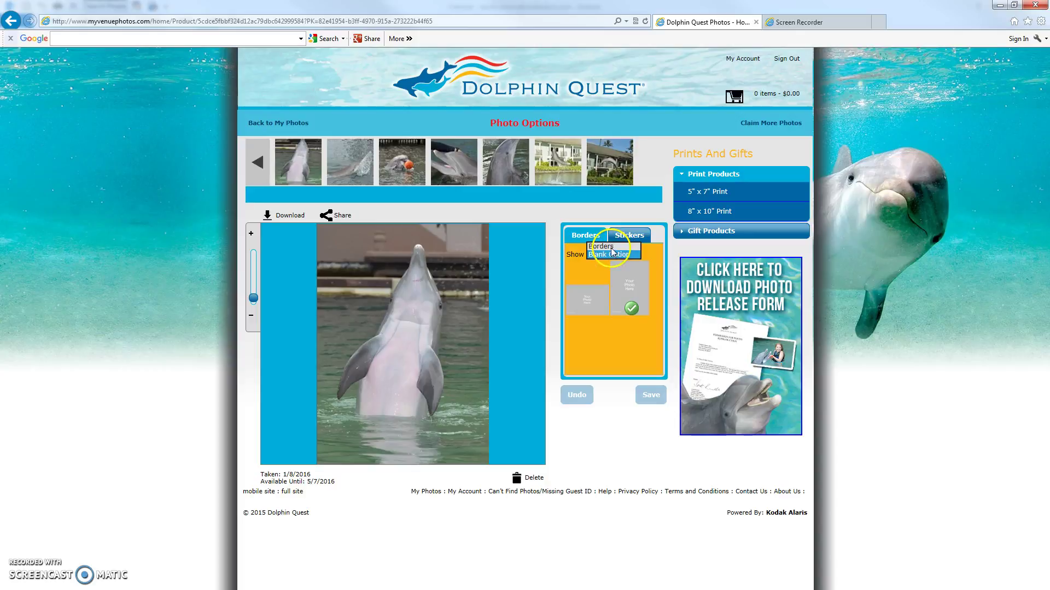
pyautogui.click(611, 247)
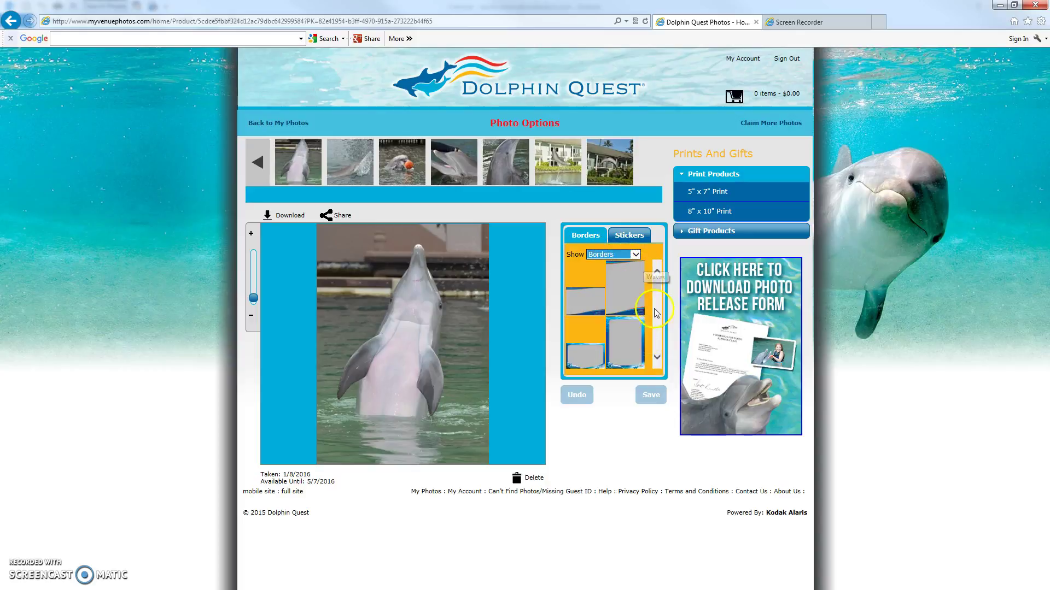
pyautogui.moveTo(656, 282); pyautogui.dragTo(661, 288)
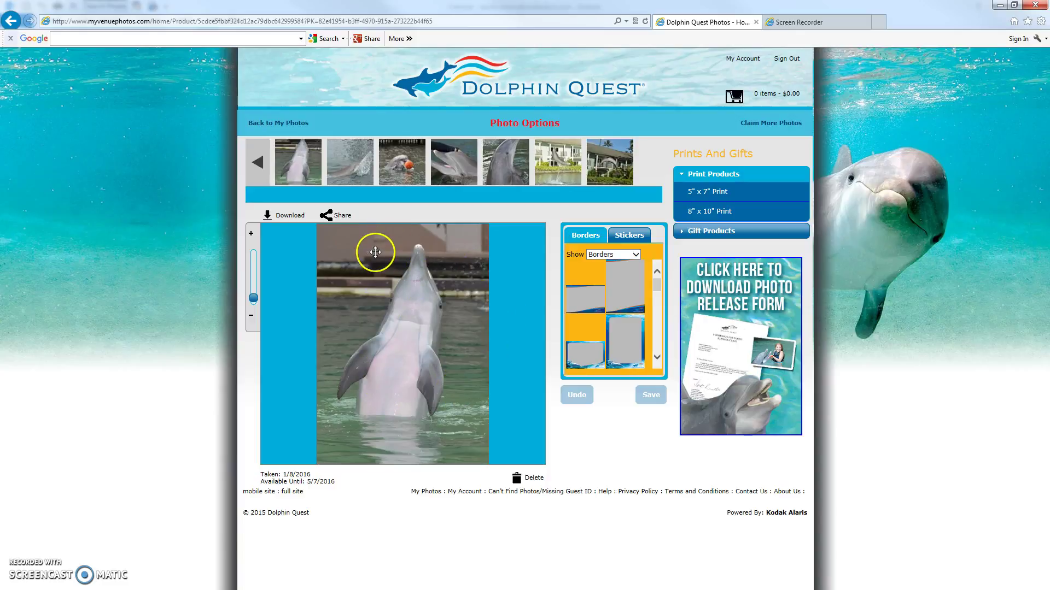
pyautogui.moveTo(656, 288); pyautogui.dragTo(659, 299)
pyautogui.click(634, 305)
pyautogui.click(426, 356)
pyautogui.moveTo(427, 356); pyautogui.dragTo(426, 358)
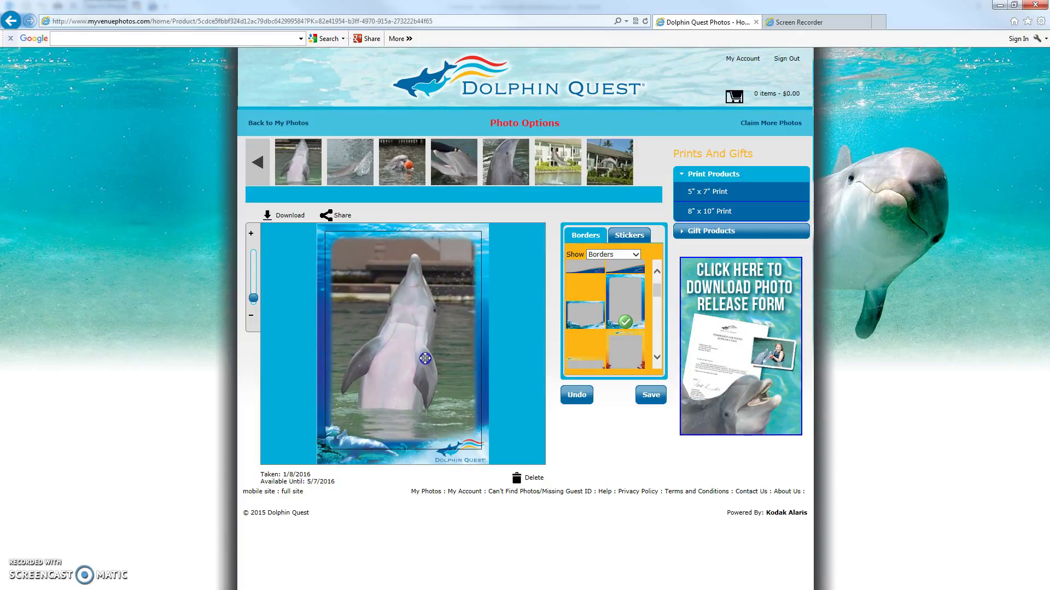
# Try the red palm-tree and red-gold holiday borders, finishing on blue Seasons Greetings.
pyautogui.click(657, 357)
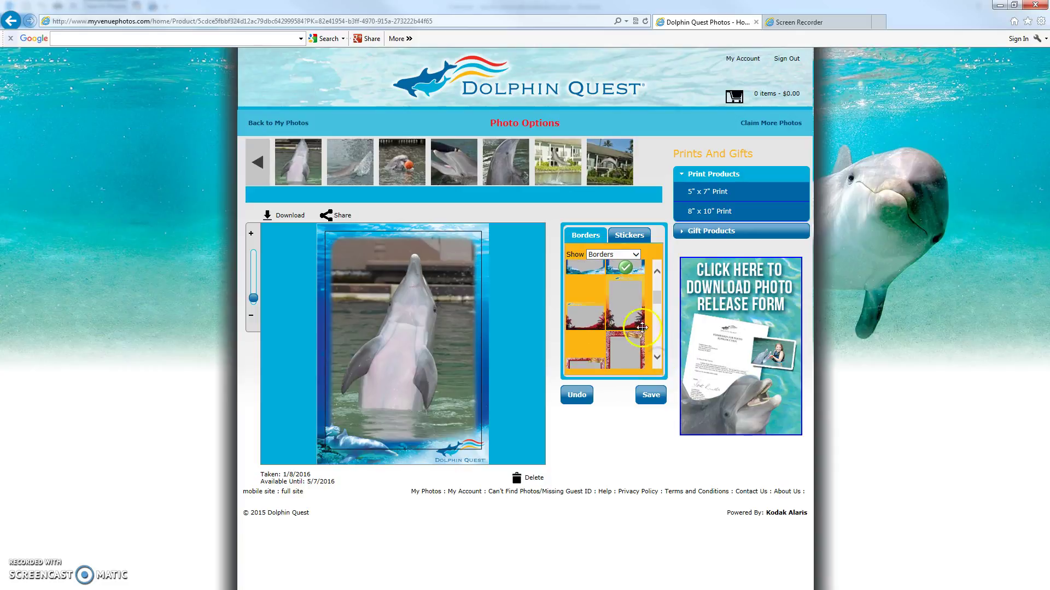
pyautogui.click(627, 304)
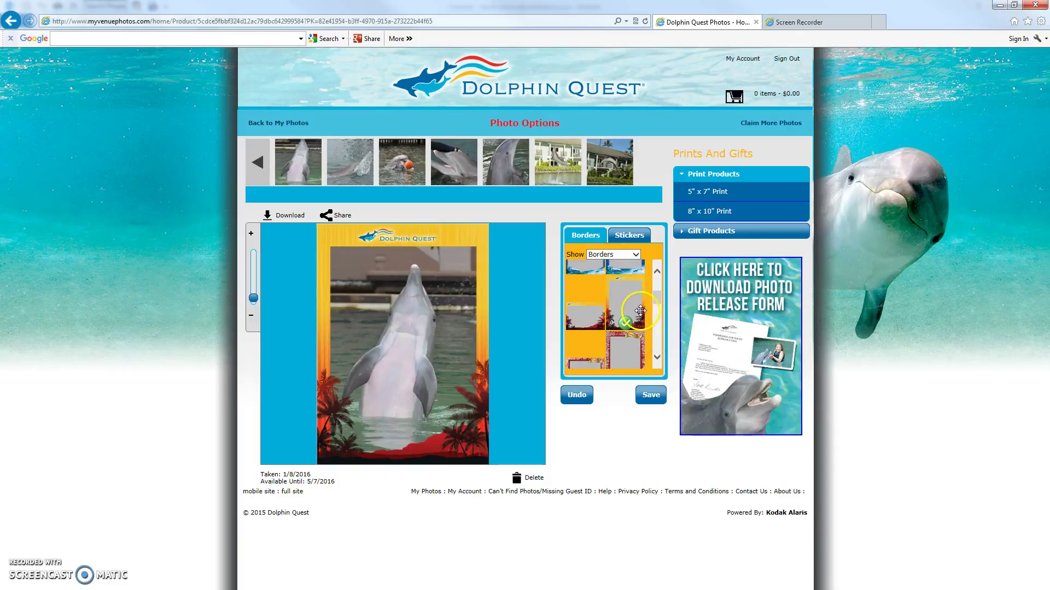
pyautogui.click(659, 339)
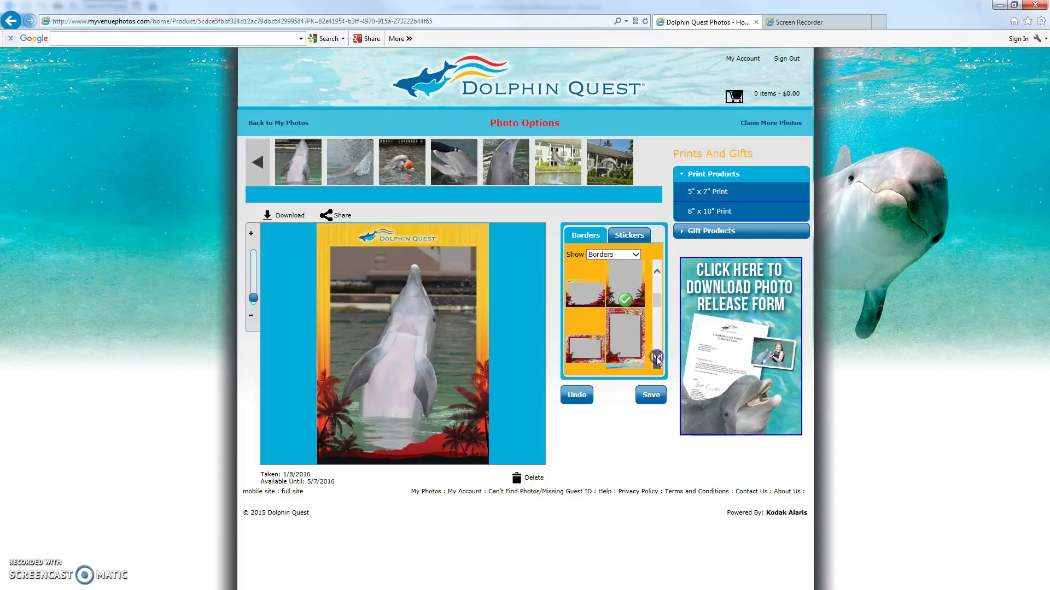
pyautogui.click(645, 325)
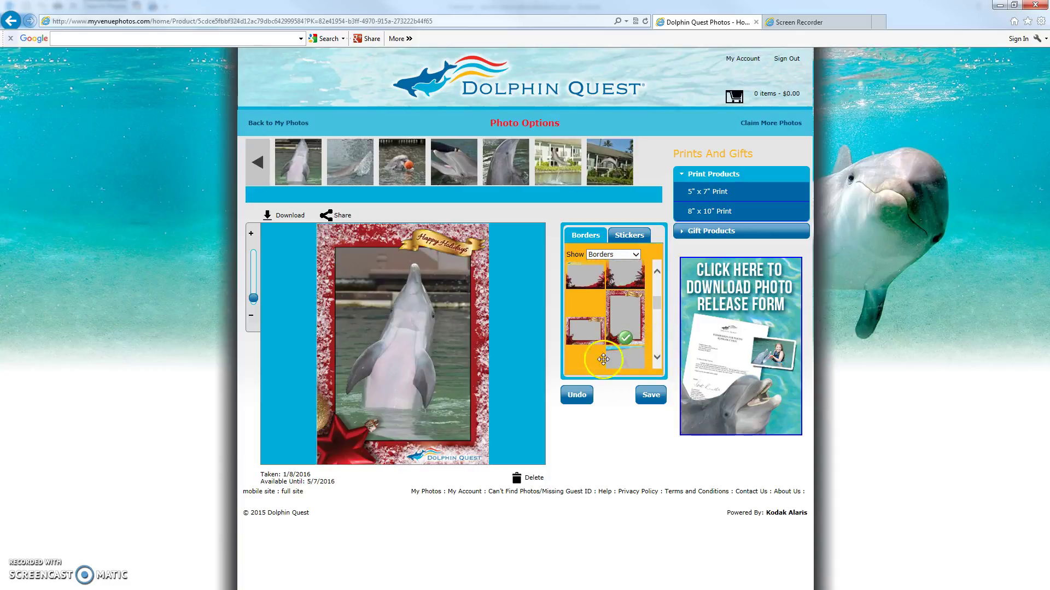
pyautogui.moveTo(425, 335); pyautogui.dragTo(429, 337)
pyautogui.click(657, 359)
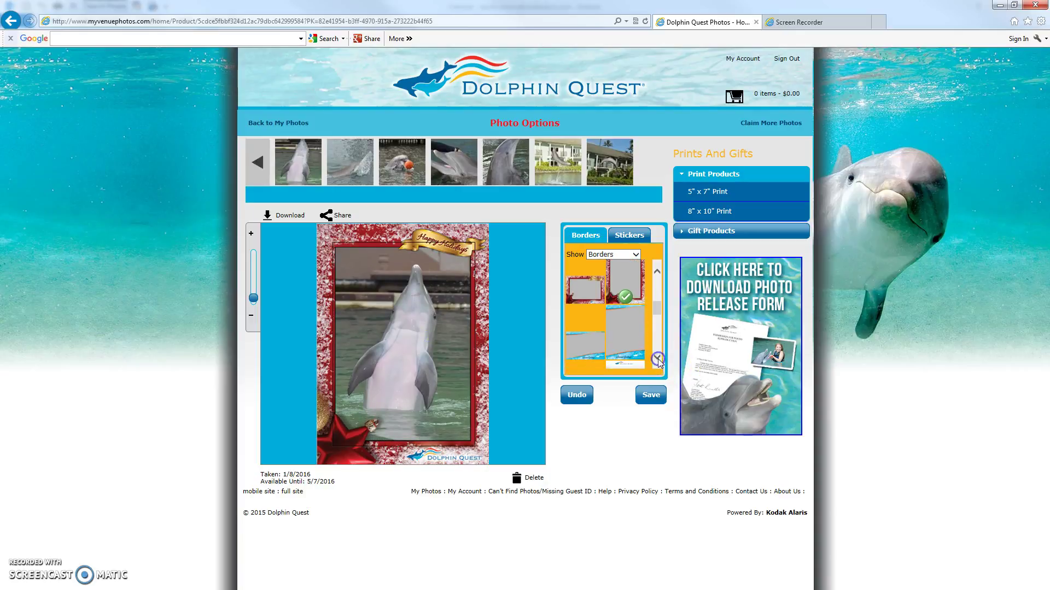
pyautogui.click(640, 343)
pyautogui.moveTo(450, 346); pyautogui.dragTo(446, 349)
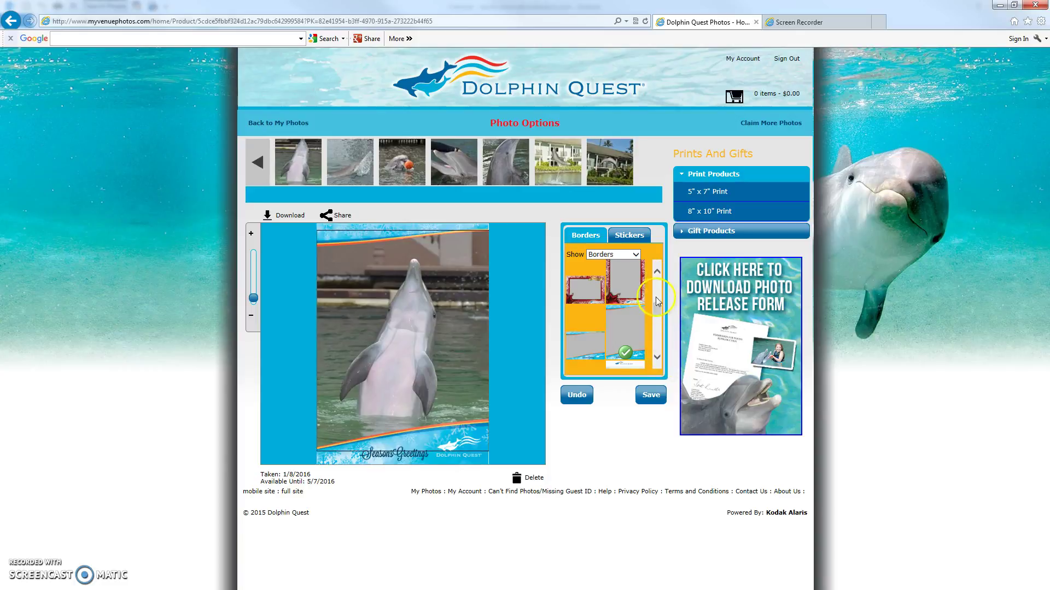
pyautogui.moveTo(657, 307); pyautogui.dragTo(657, 291)
# Switch Show to Blank Option and apply the blank Your Photo Here template, briefly checking Stickers.
pyautogui.click(636, 254)
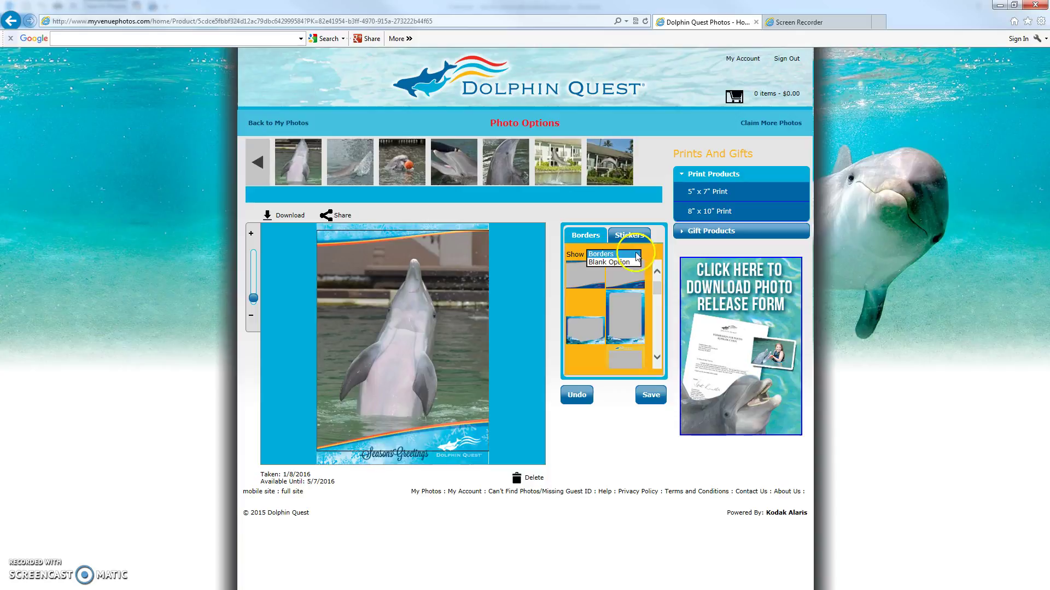
pyautogui.click(616, 263)
pyautogui.click(633, 284)
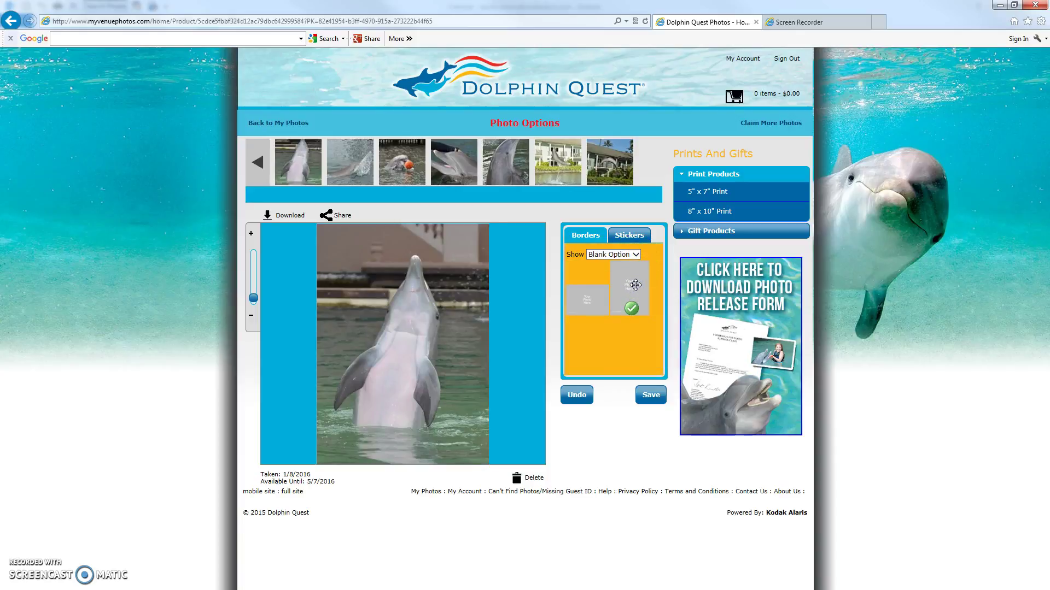
pyautogui.click(501, 413)
pyautogui.click(629, 235)
pyautogui.click(598, 239)
pyautogui.click(657, 268)
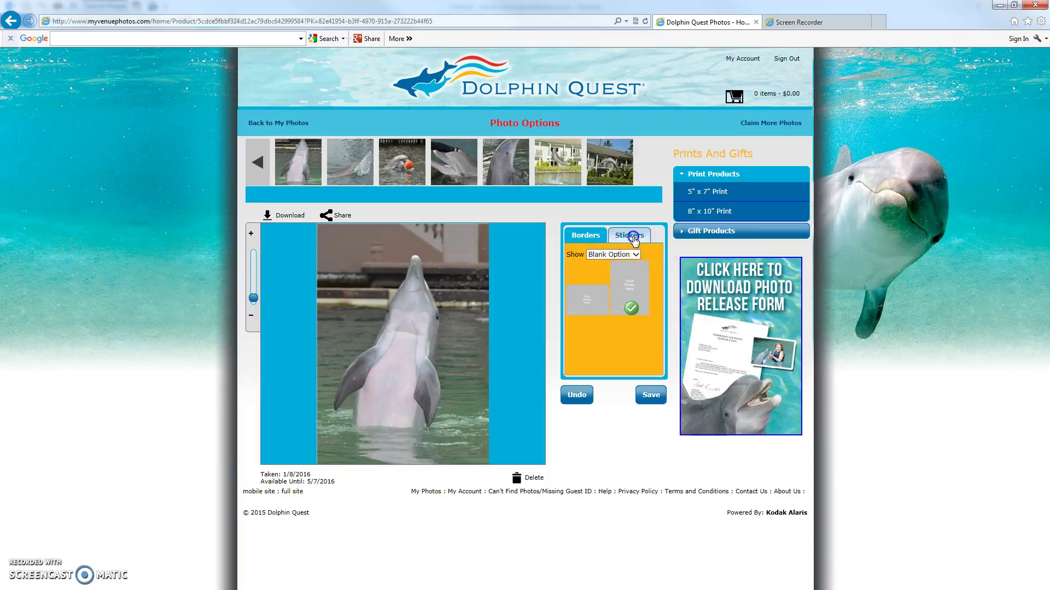
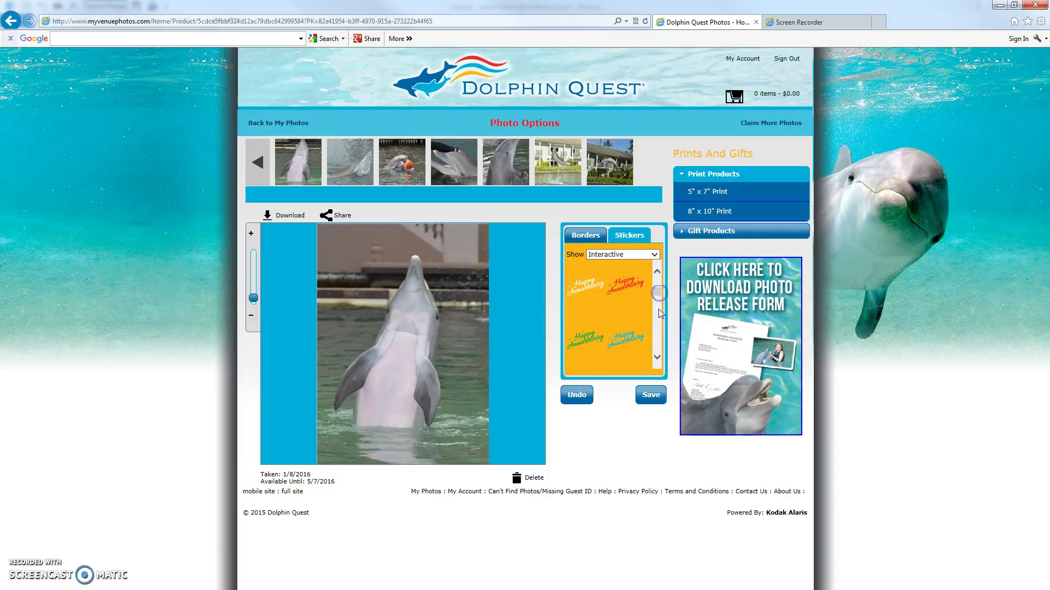
# Add the red Happy Anniversary sticker, enlarge it lower on the dolphin, then delete it.
pyautogui.click(625, 285)
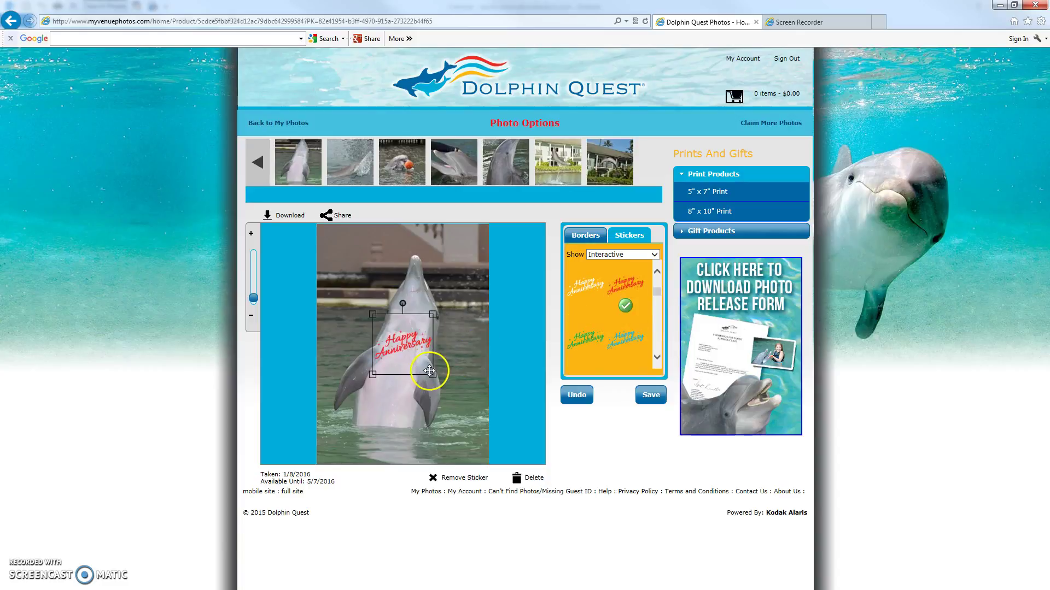
pyautogui.moveTo(430, 373); pyautogui.dragTo(403, 390)
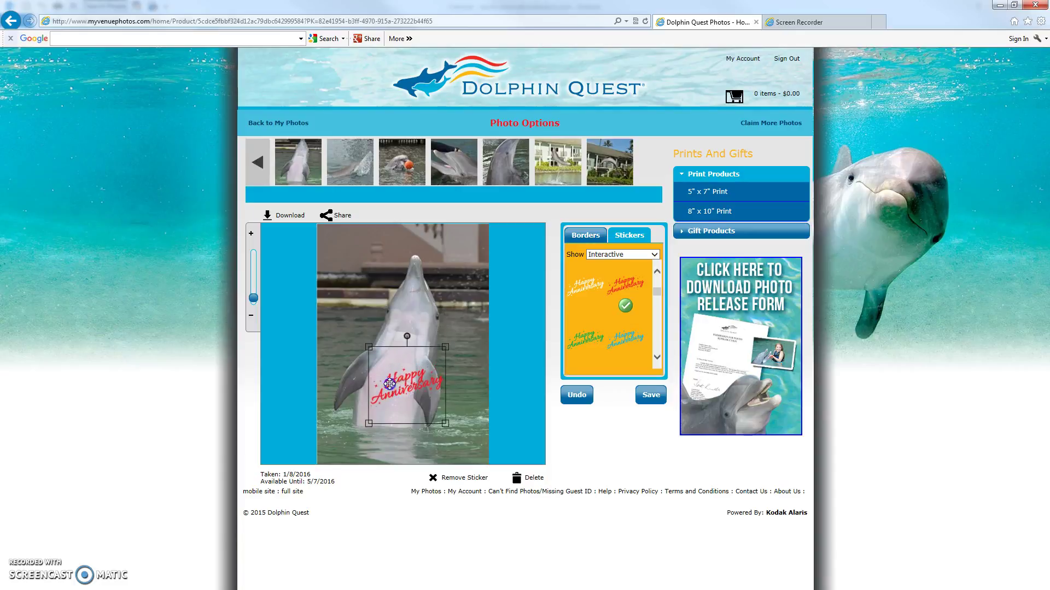
pyautogui.press('Delete')
# Browse the Interactive sticker category to find the Santa hat sticker.
pyautogui.click(654, 255)
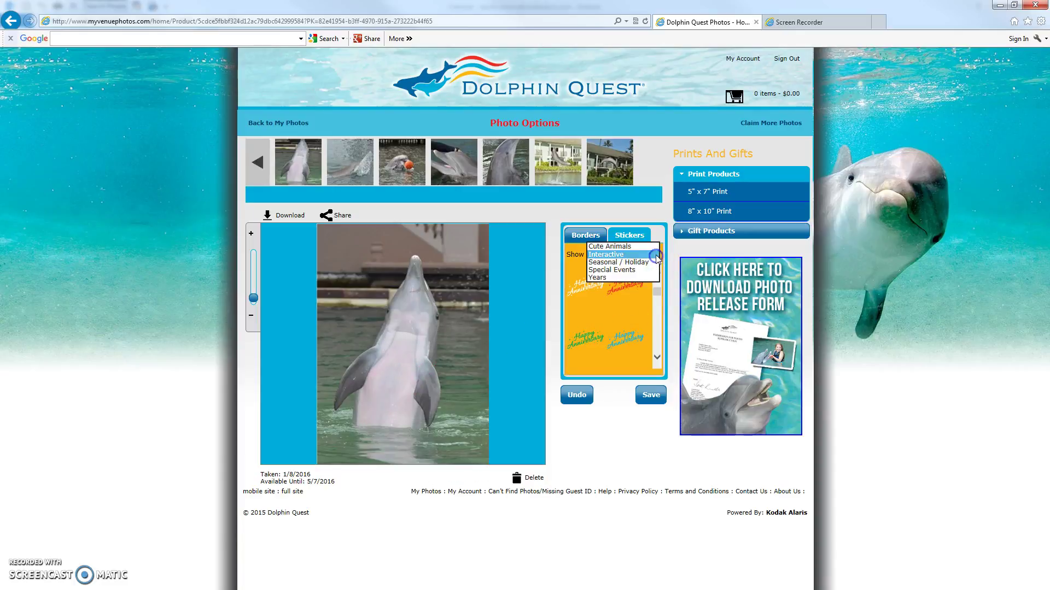
pyautogui.click(624, 254)
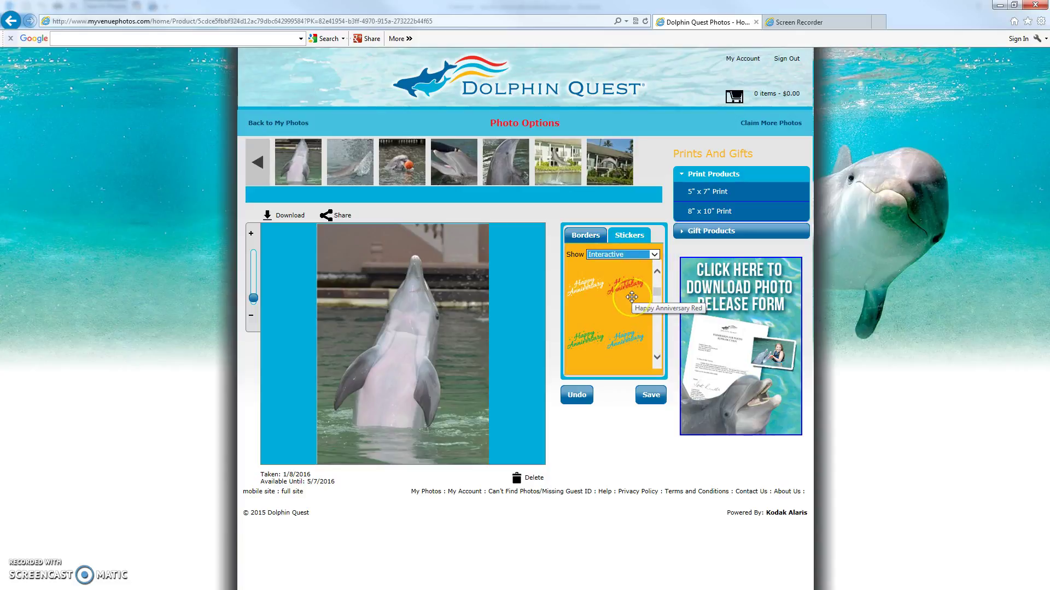
pyautogui.moveTo(658, 292); pyautogui.dragTo(657, 283)
pyautogui.click(657, 357)
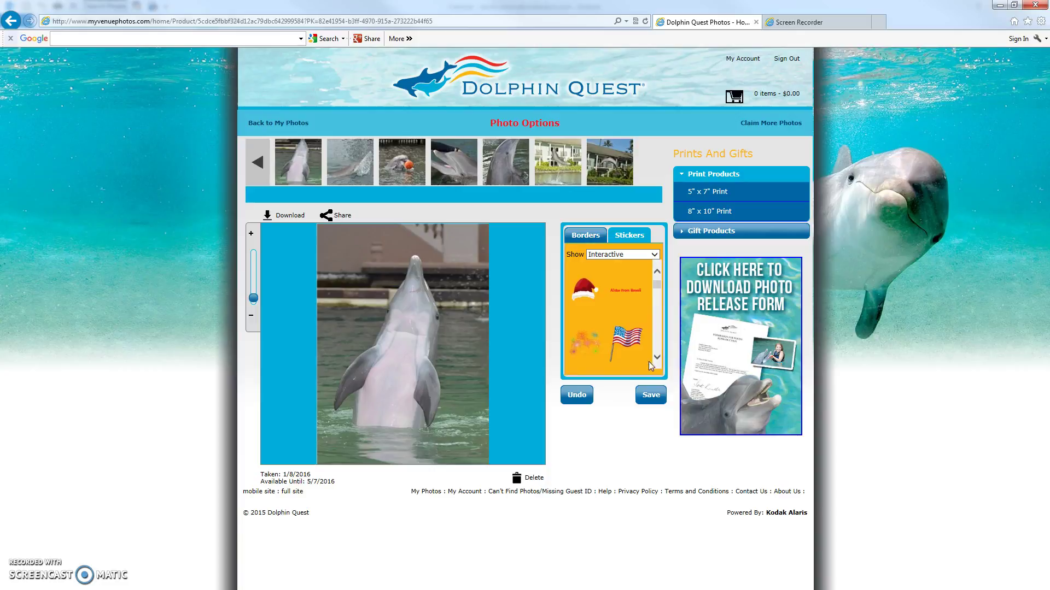
pyautogui.click(657, 358)
pyautogui.click(628, 316)
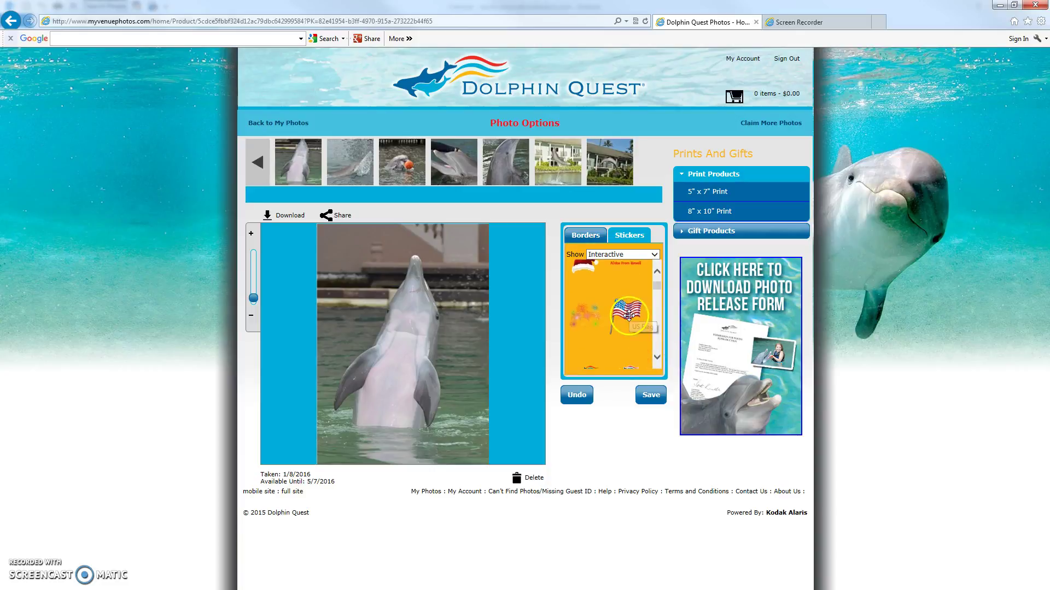
pyautogui.click(657, 271)
pyautogui.click(591, 304)
# Place the Santa hat on the dolphin's snout, size it to fit, and save the photo.
pyautogui.moveTo(590, 304); pyautogui.dragTo(424, 257)
pyautogui.click(506, 309)
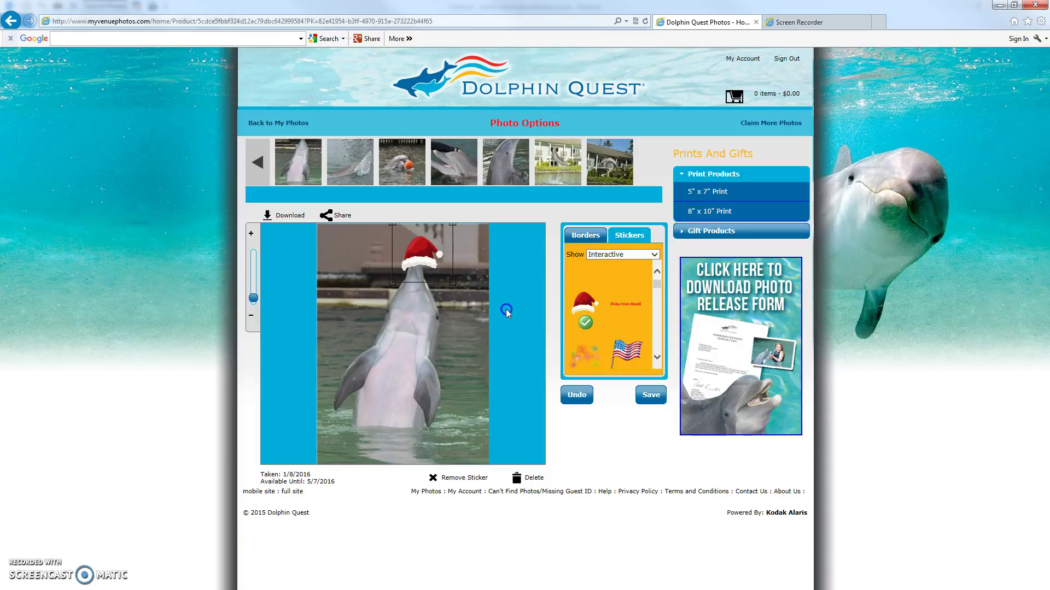
pyautogui.moveTo(452, 284); pyautogui.dragTo(464, 328)
pyautogui.moveTo(431, 256); pyautogui.dragTo(417, 309)
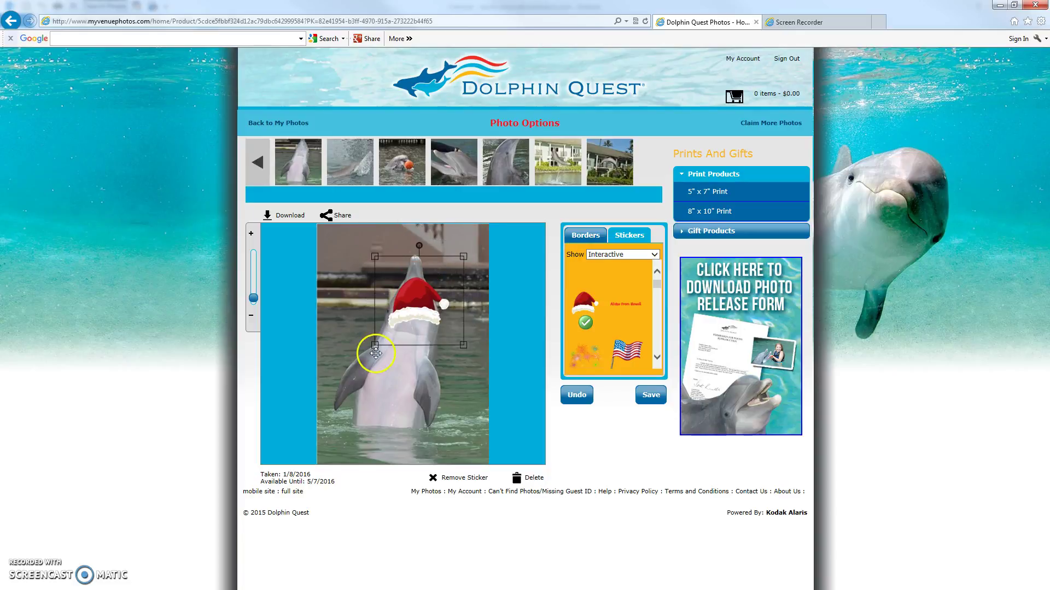
pyautogui.moveTo(372, 345); pyautogui.dragTo(421, 250)
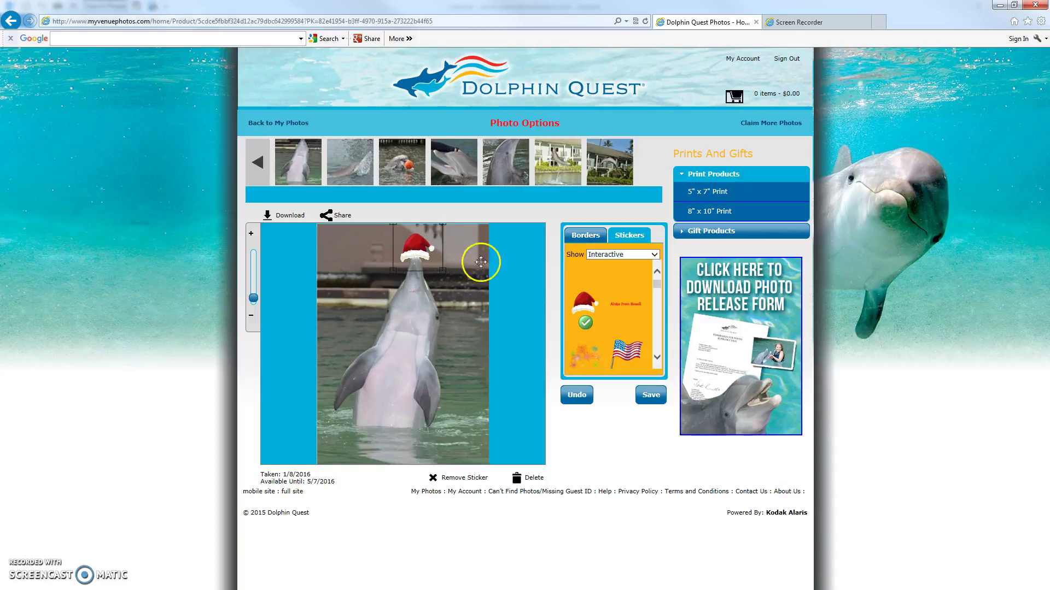
pyautogui.click(650, 395)
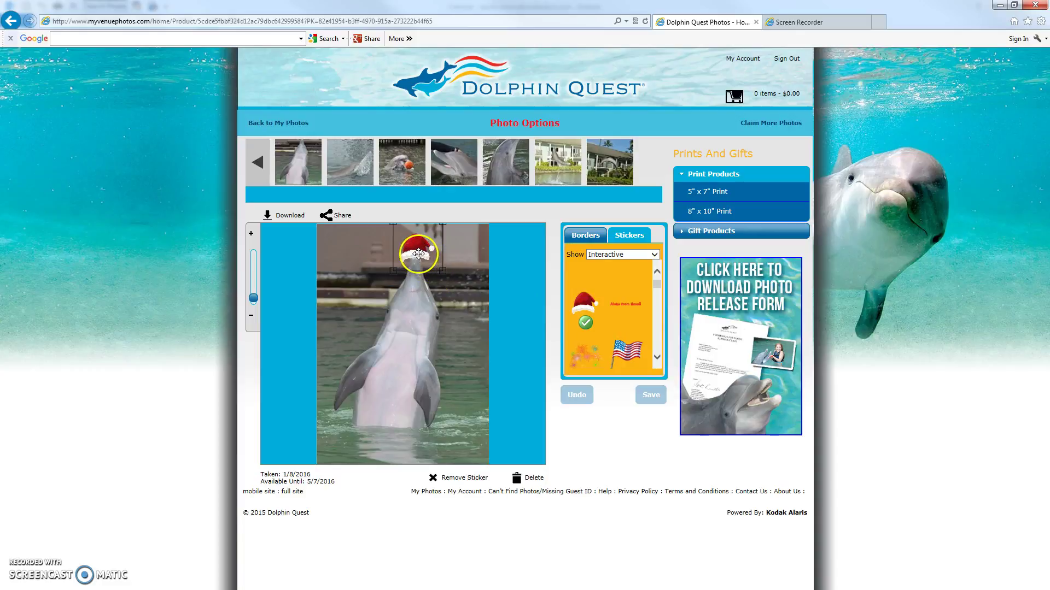
# Drag the Santa hat off the photo and switch the sticker list to Cute Animals.
pyautogui.moveTo(417, 254); pyautogui.dragTo(570, 315)
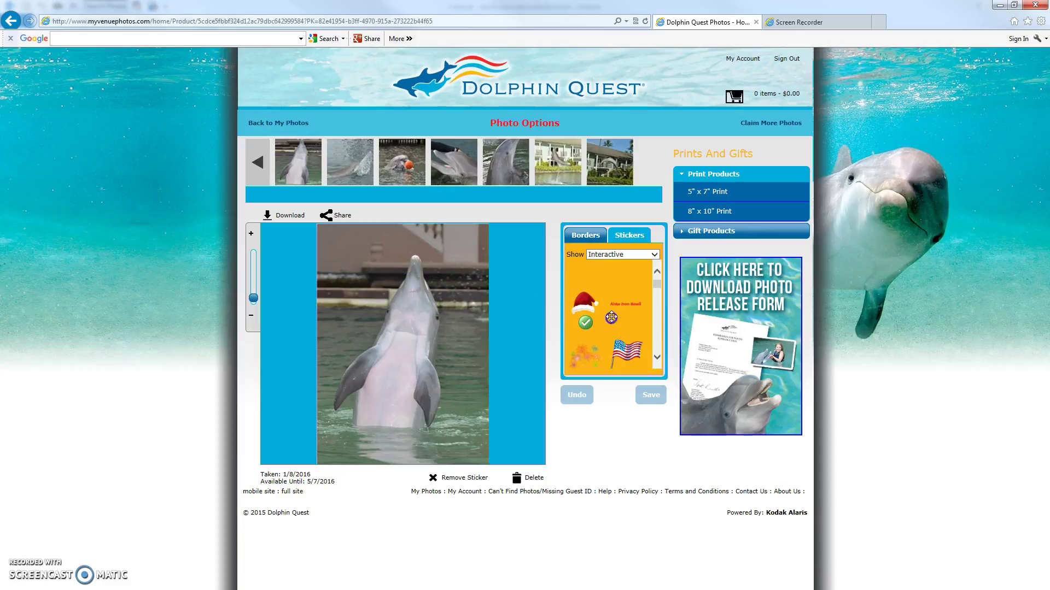
pyautogui.click(655, 255)
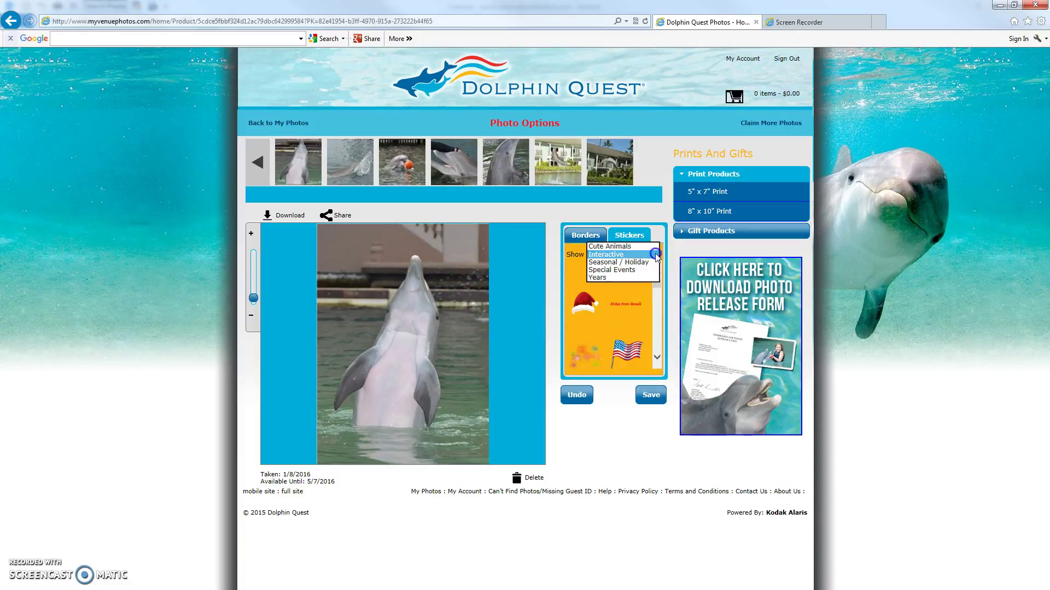
pyautogui.click(635, 246)
pyautogui.click(650, 395)
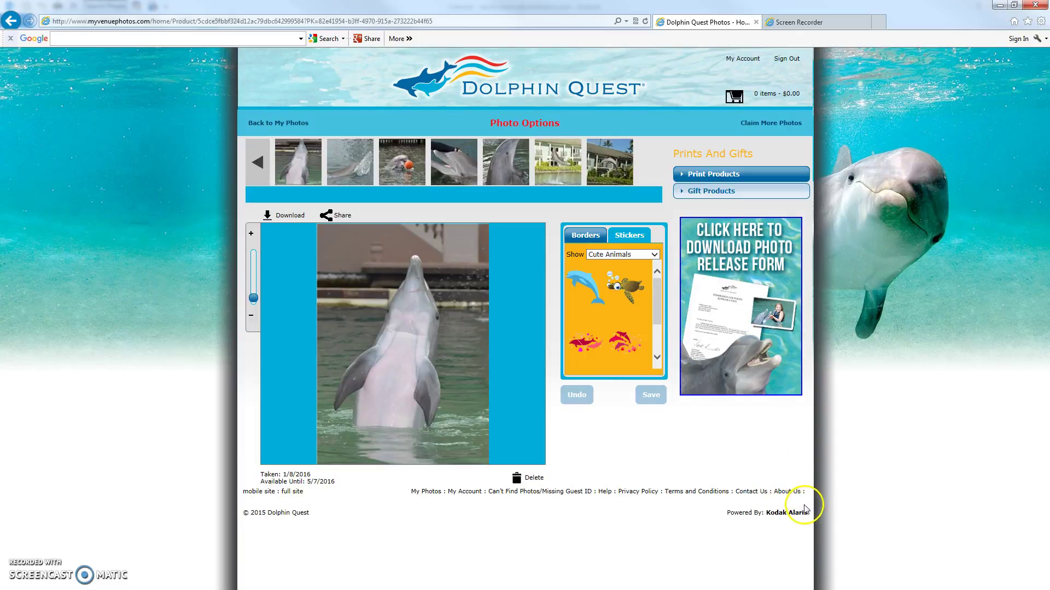
# Choose the 5" x 7" Print and try zooming and shifting the photo within it.
pyautogui.click(684, 179)
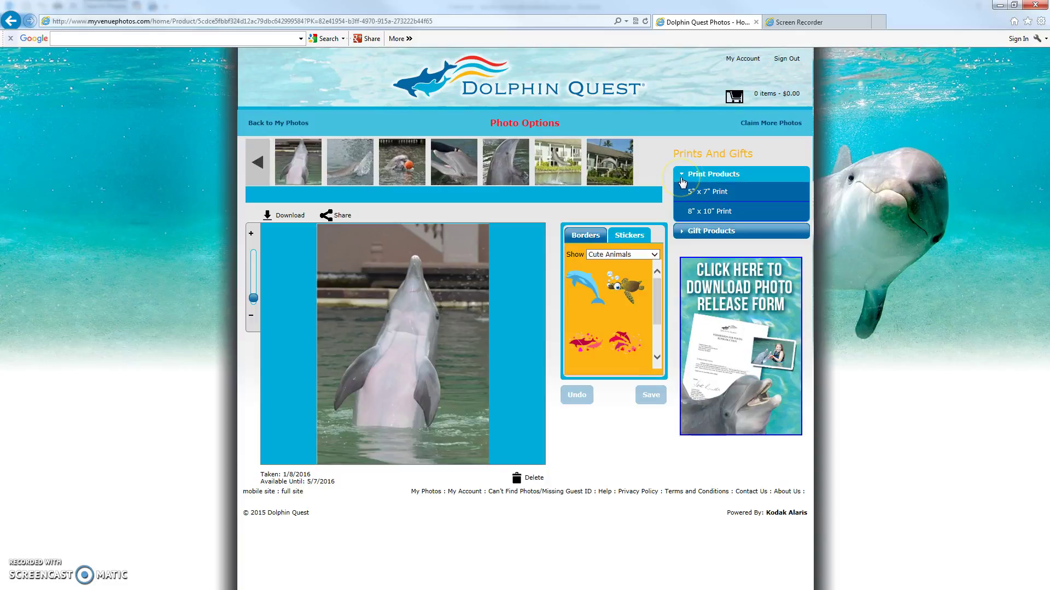
pyautogui.click(708, 193)
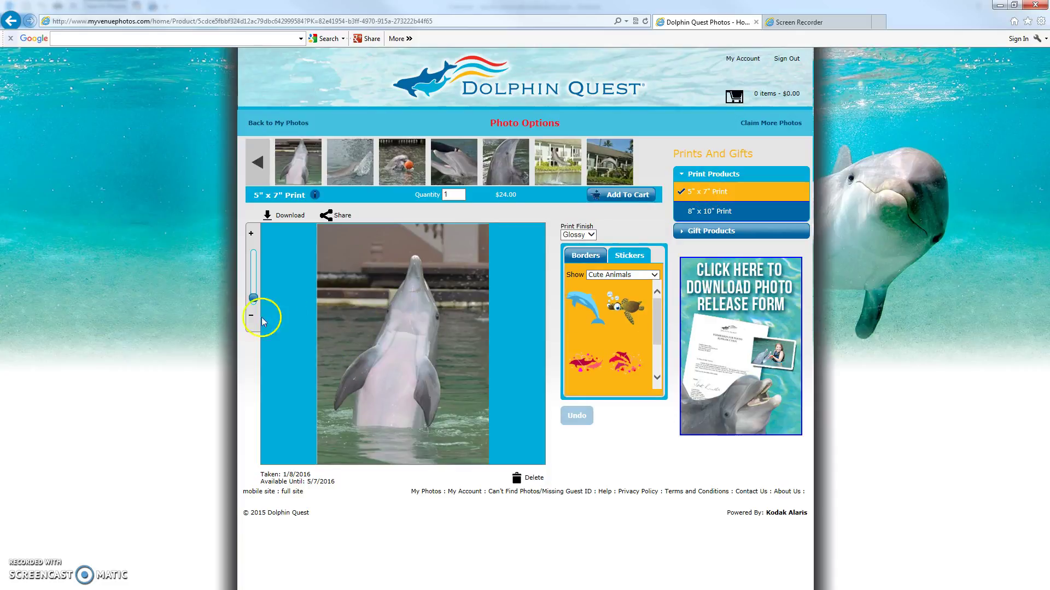
pyautogui.moveTo(253, 302); pyautogui.dragTo(253, 296)
pyautogui.moveTo(387, 305); pyautogui.dragTo(406, 304)
pyautogui.click(284, 311)
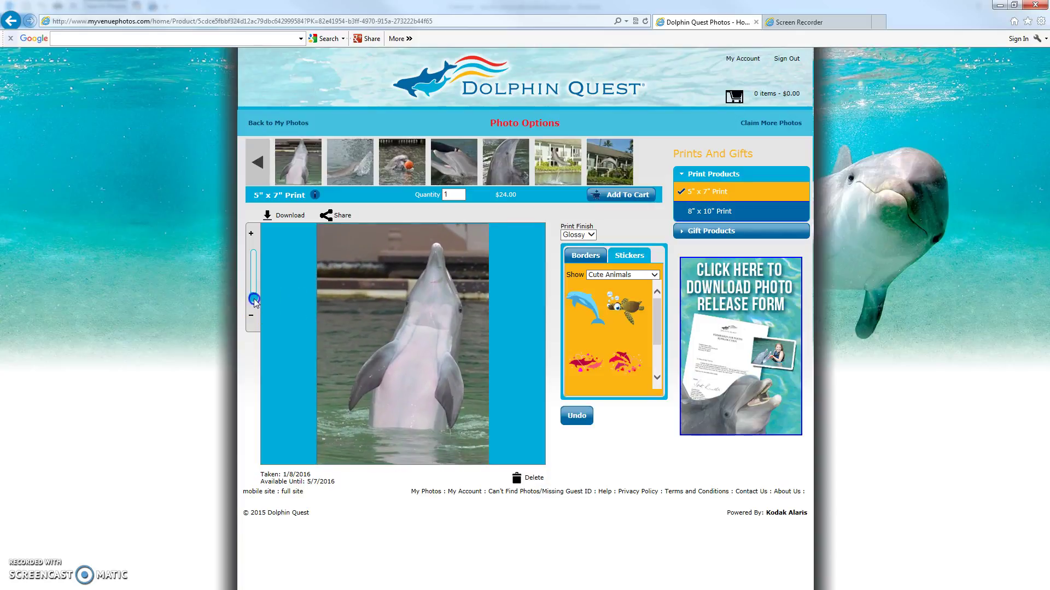
pyautogui.moveTo(253, 302); pyautogui.dragTo(253, 307)
# Zoom the photo in until it fills the print, then switch to the 8" x 10" Print.
pyautogui.click(380, 337)
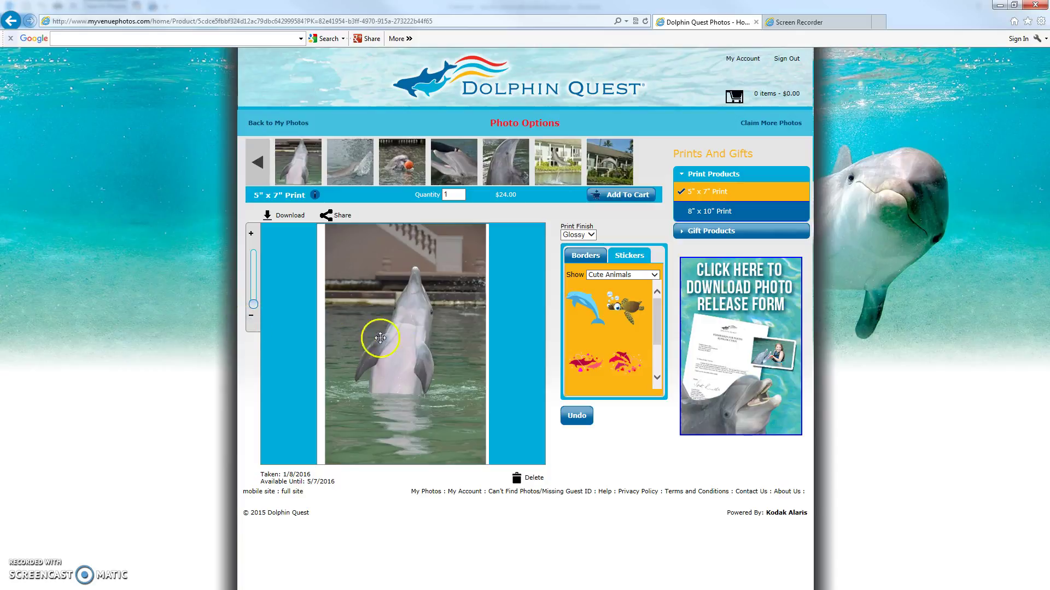
pyautogui.moveTo(422, 336); pyautogui.dragTo(481, 341)
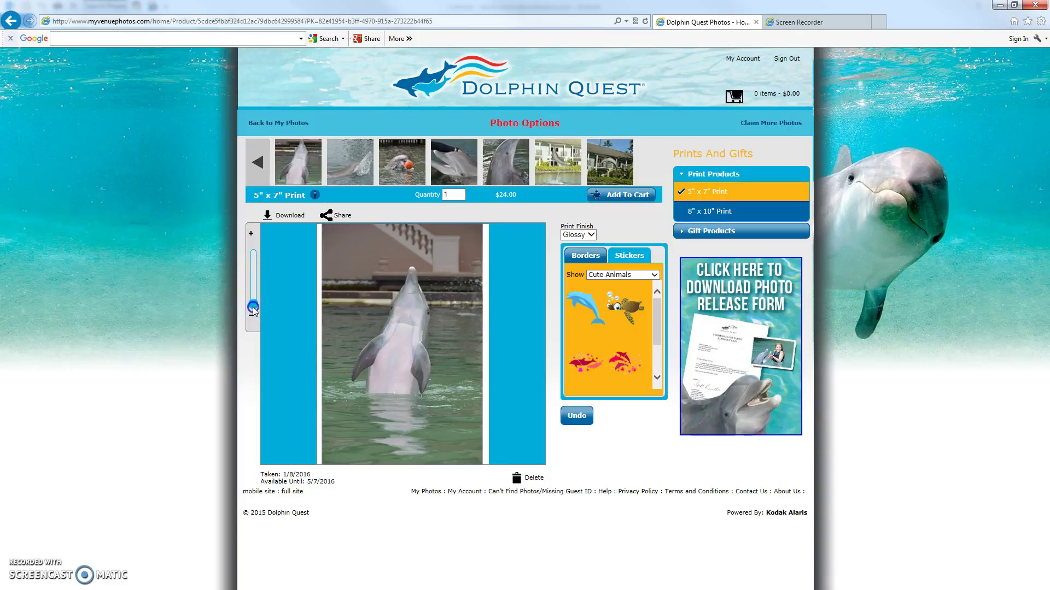
pyautogui.moveTo(255, 310); pyautogui.dragTo(253, 297)
pyautogui.moveTo(421, 299); pyautogui.dragTo(447, 316)
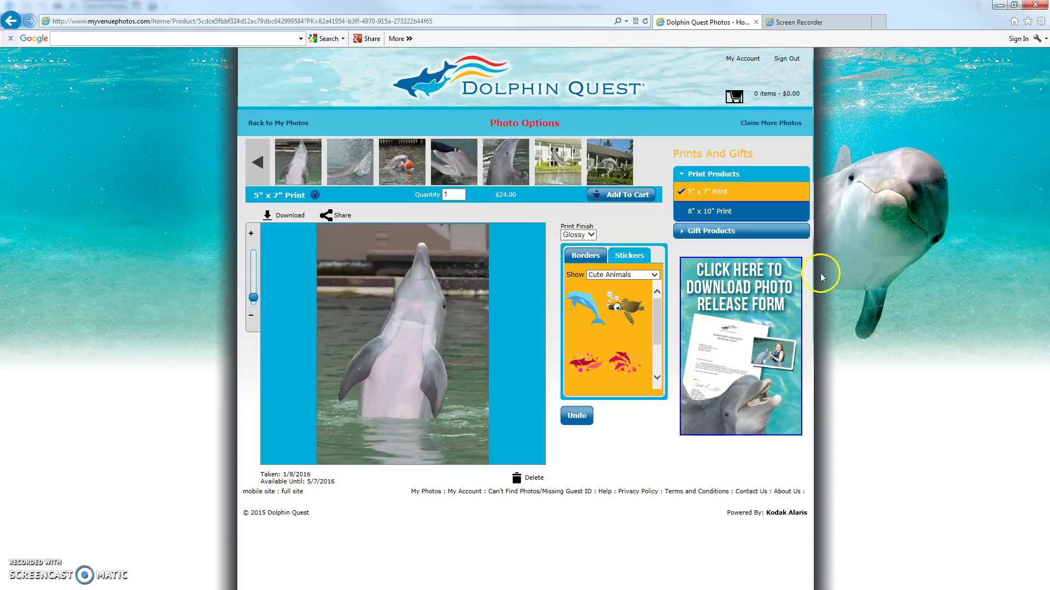
pyautogui.click(718, 216)
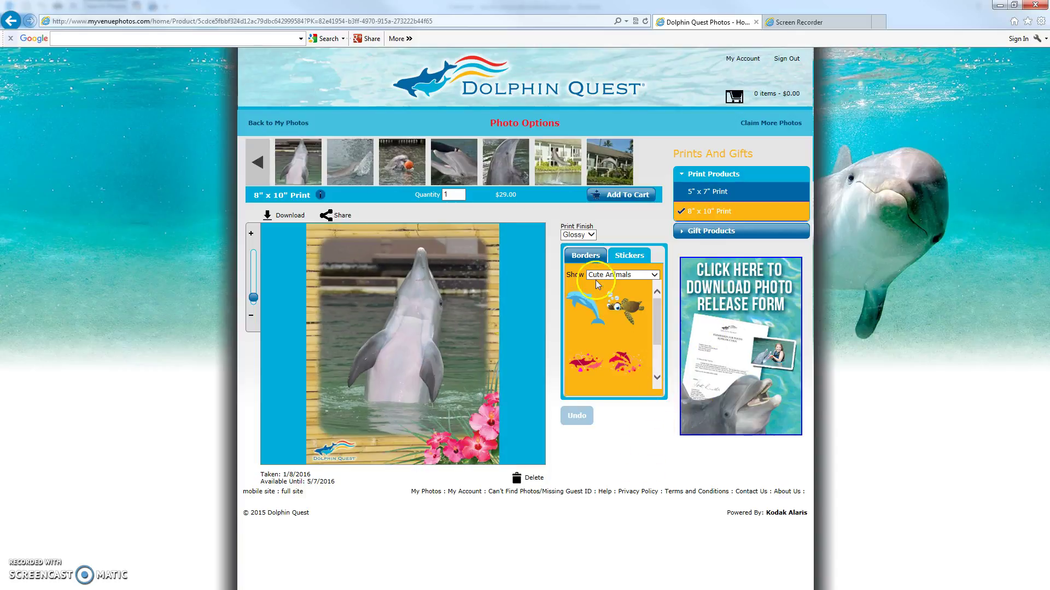
# Pick Blank Option in the Borders category to remove the border.
pyautogui.click(586, 256)
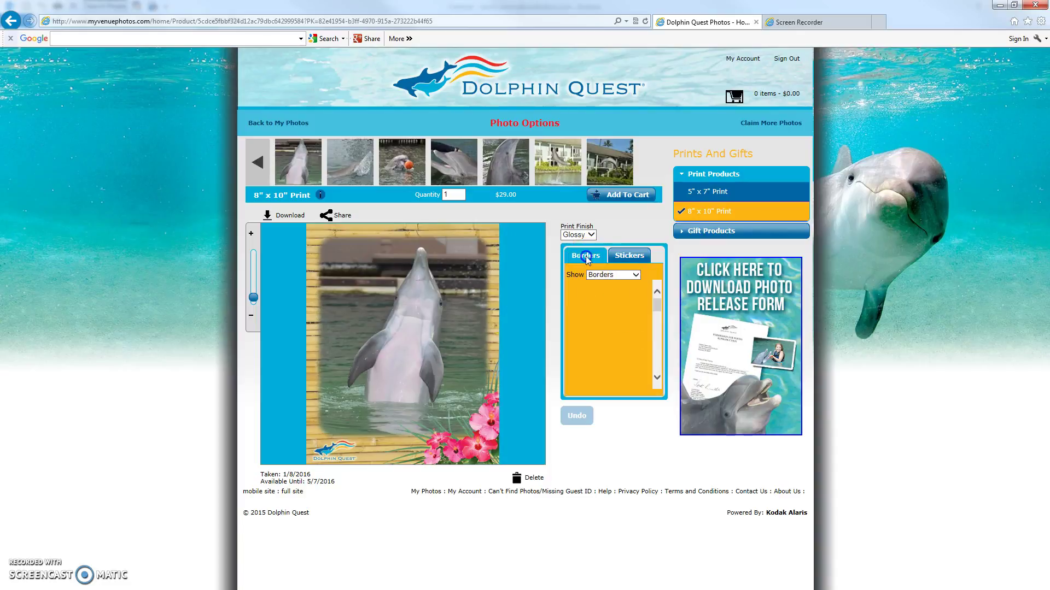
pyautogui.click(635, 276)
pyautogui.click(616, 282)
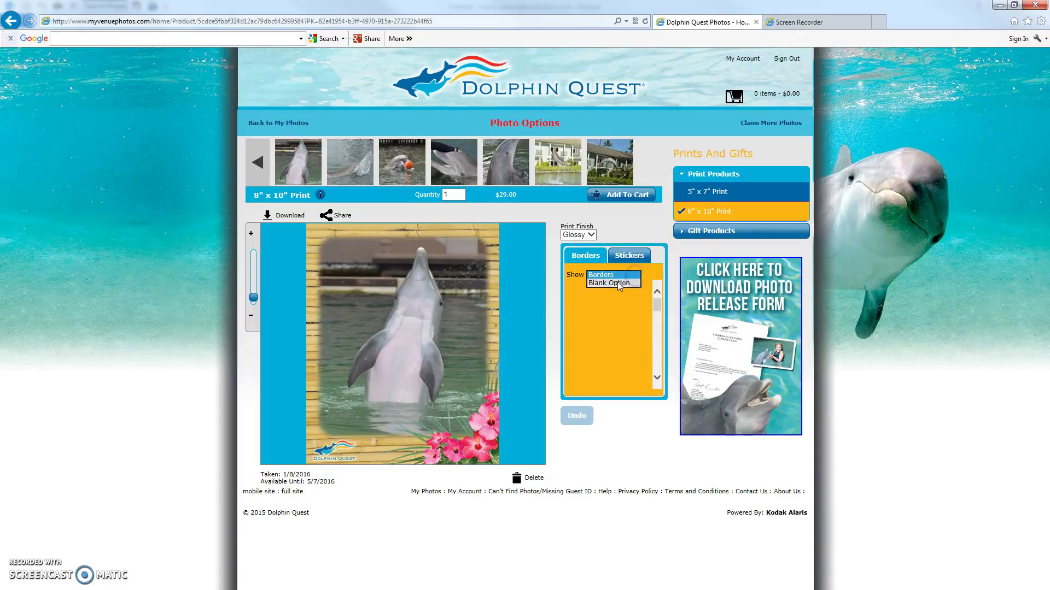
pyautogui.click(630, 309)
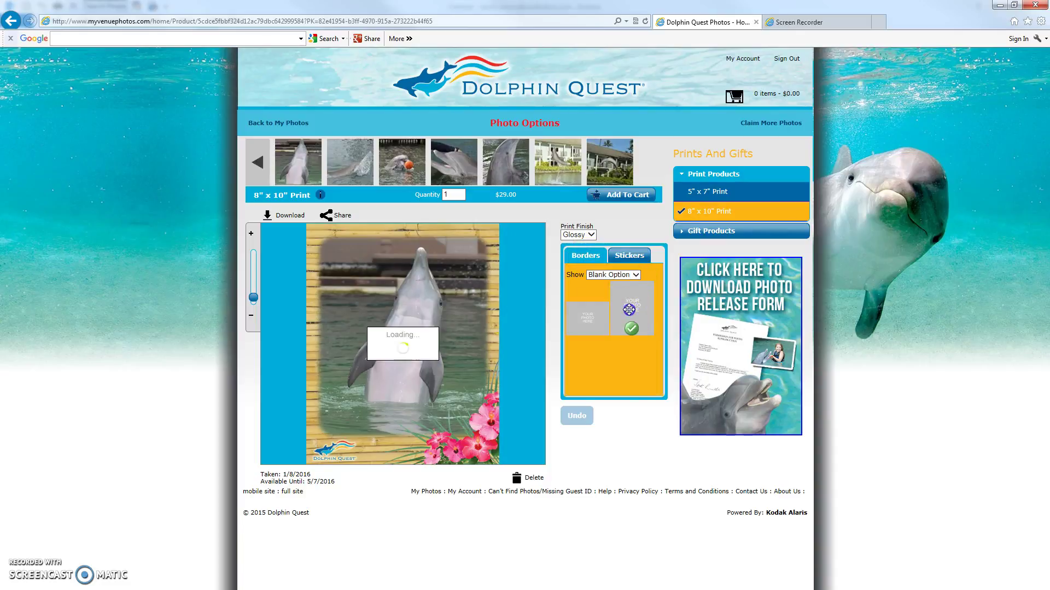
# Zoom and recenter the dolphin so it fills the 8" x 10" print.
pyautogui.moveTo(405, 358); pyautogui.dragTo(424, 363)
pyautogui.moveTo(253, 298); pyautogui.dragTo(251, 302)
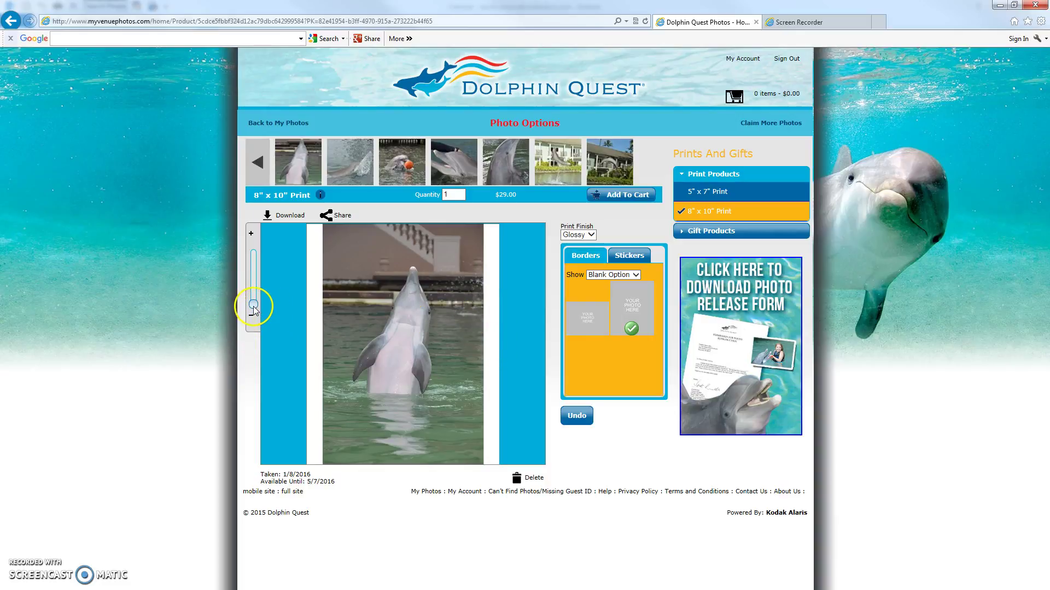
pyautogui.moveTo(254, 307); pyautogui.dragTo(254, 298)
pyautogui.moveTo(375, 323); pyautogui.dragTo(435, 331)
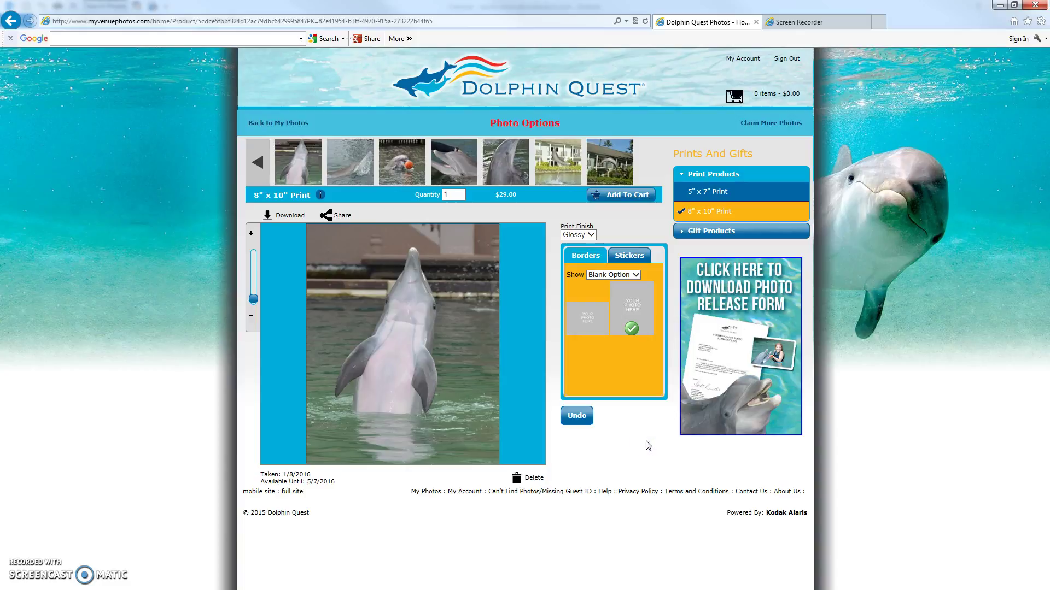
# Check the Print Finish choices, then bring up the Gift Products list.
pyautogui.click(591, 235)
pyautogui.click(575, 249)
pyautogui.click(587, 232)
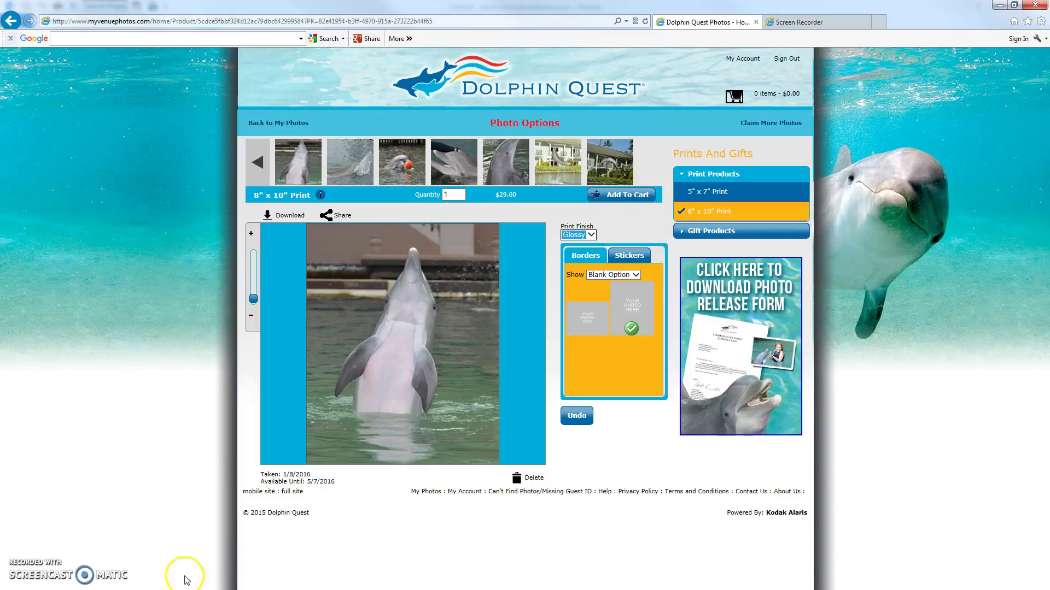
pyautogui.click(683, 231)
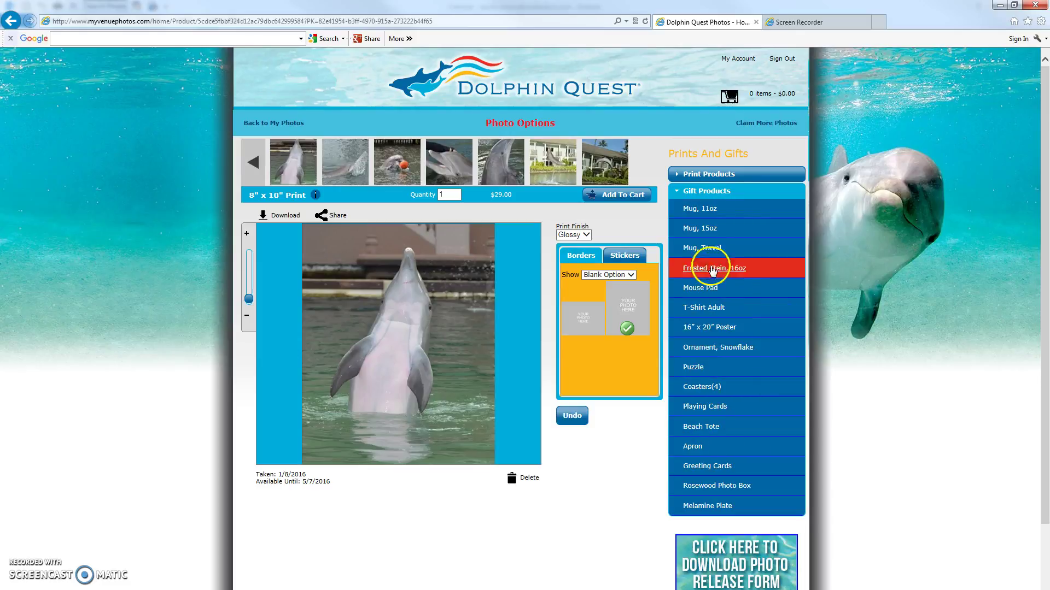
# Switch the product to the $35.00 Mug, 15oz and slide the photo left on the mug.
pyautogui.click(717, 232)
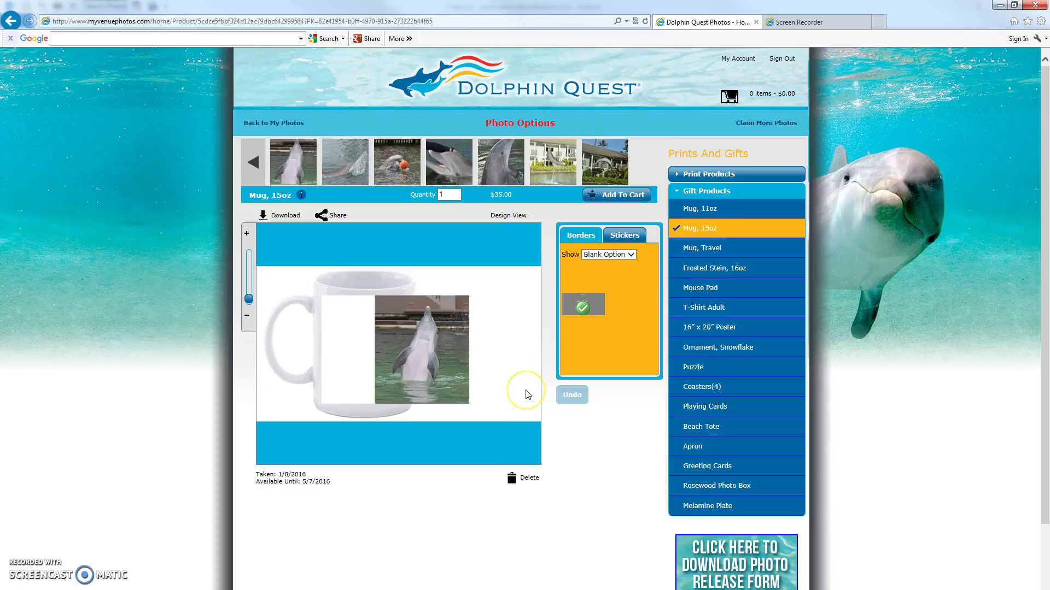
pyautogui.click(393, 375)
pyautogui.moveTo(459, 389); pyautogui.dragTo(388, 379)
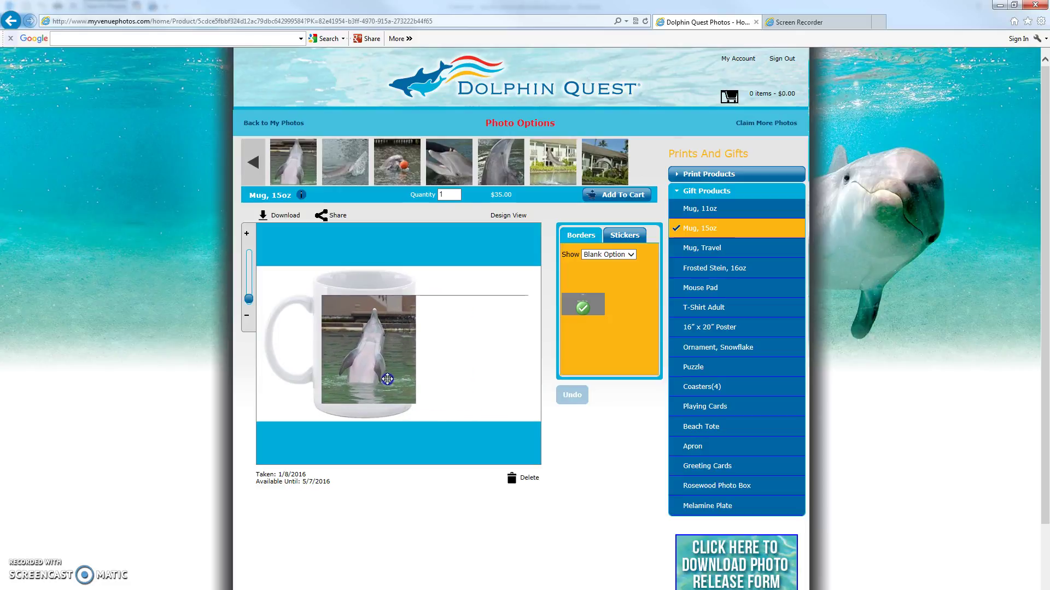
pyautogui.click(417, 362)
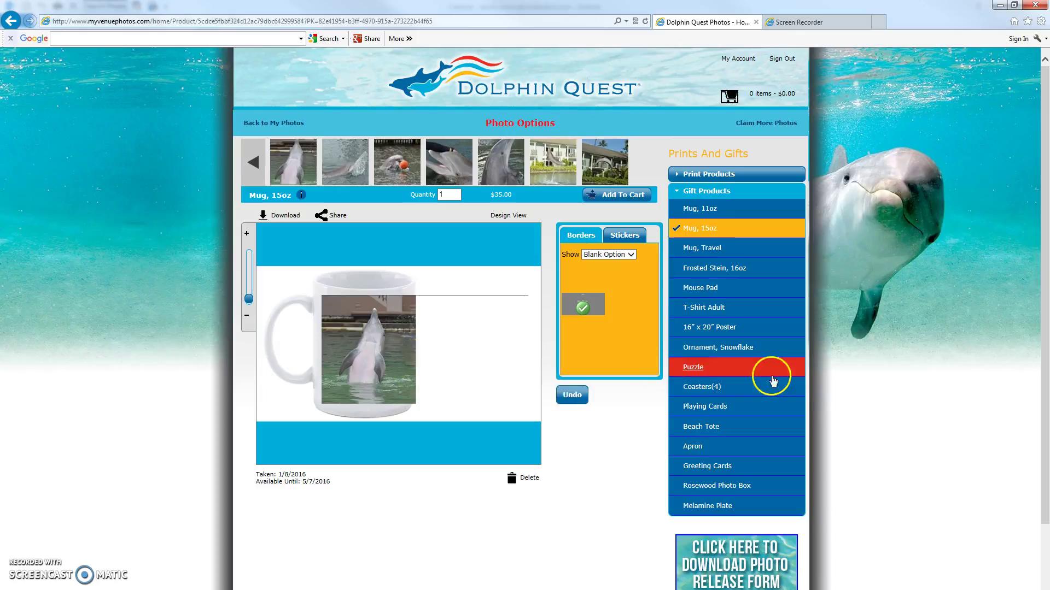
pyautogui.click(720, 326)
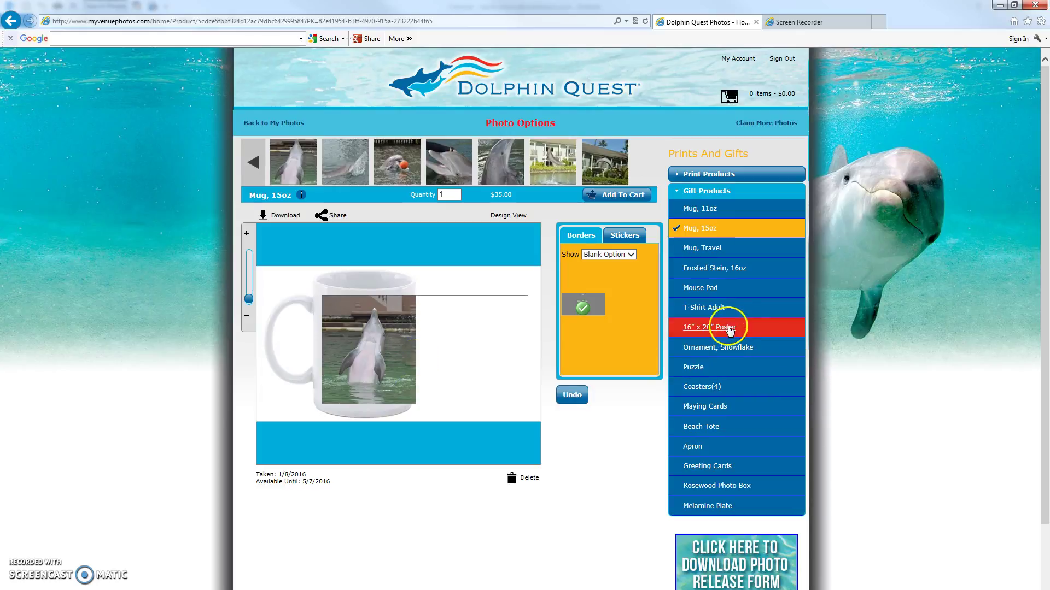
# Switch the product to the $34.99 Puzzle and begin zooming and moving the photo.
pyautogui.click(705, 367)
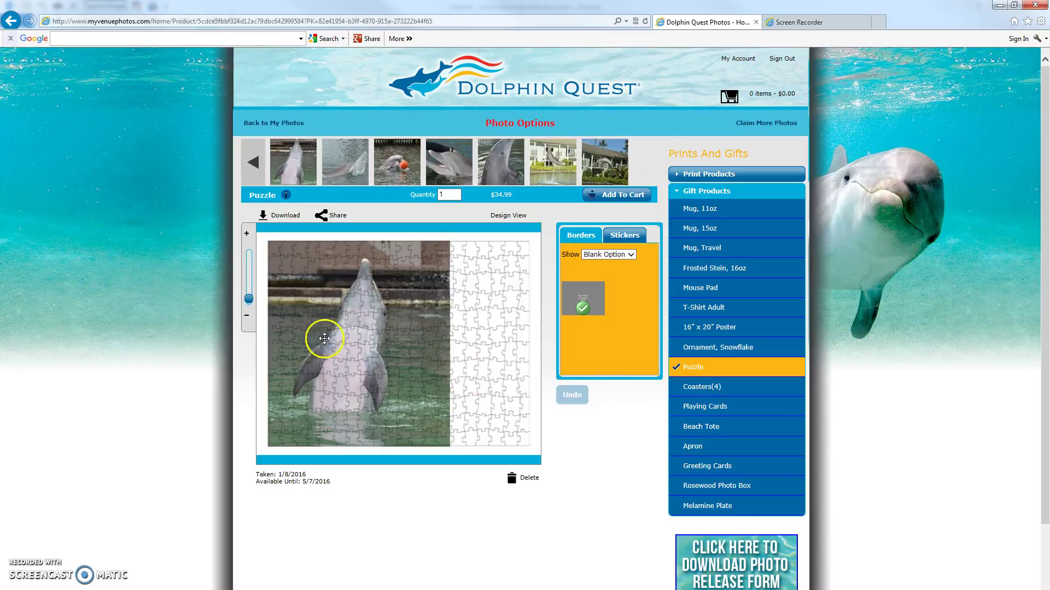
pyautogui.moveTo(248, 298); pyautogui.dragTo(250, 295)
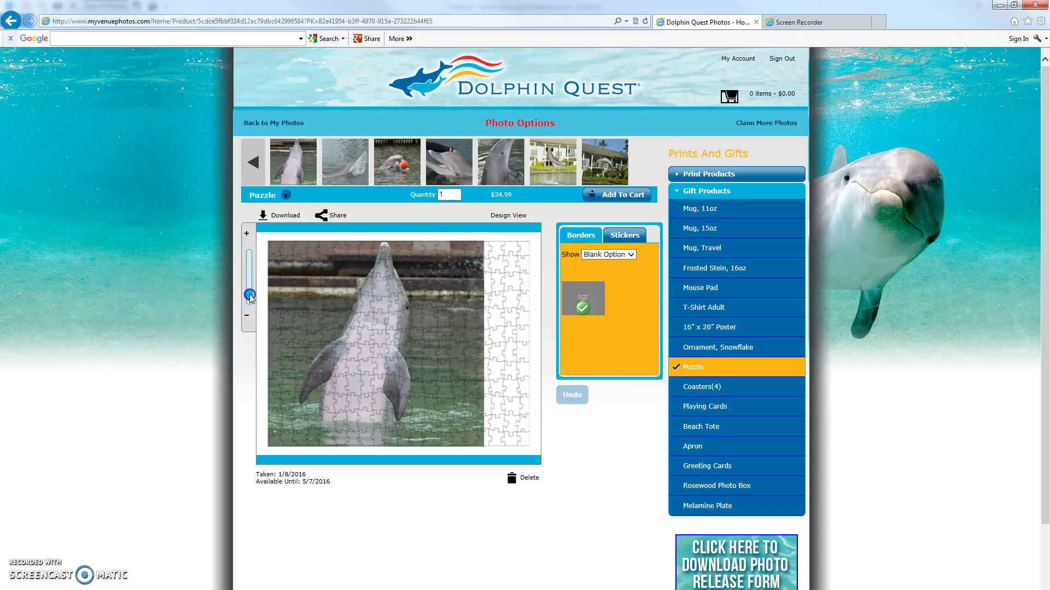
pyautogui.moveTo(342, 333); pyautogui.dragTo(364, 336)
pyautogui.click(250, 300)
pyautogui.moveTo(249, 298); pyautogui.dragTo(249, 290)
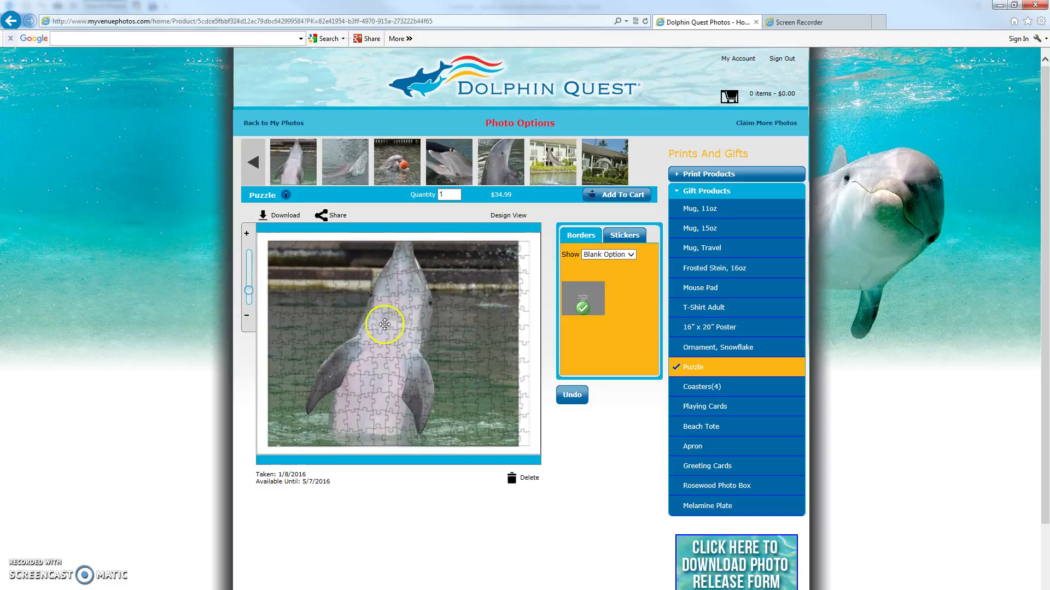
pyautogui.moveTo(375, 319); pyautogui.dragTo(392, 325)
# Zoom in until the photo fills the puzzle and nudge the dolphin into position.
pyautogui.click(309, 311)
pyautogui.click(249, 298)
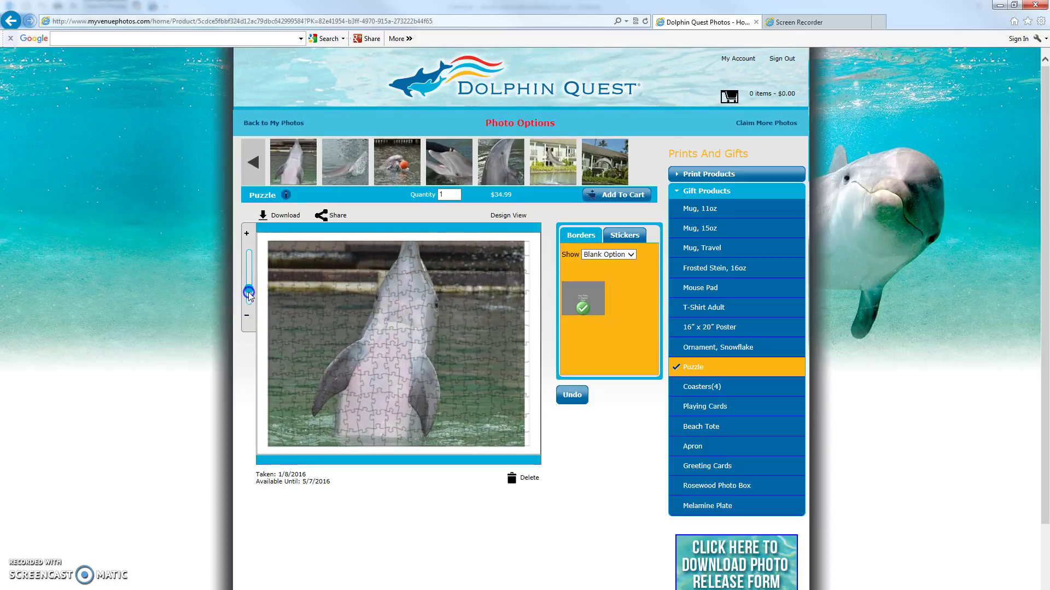
pyautogui.moveTo(249, 293); pyautogui.dragTo(248, 285)
pyautogui.moveTo(398, 323); pyautogui.dragTo(396, 363)
pyautogui.click(471, 366)
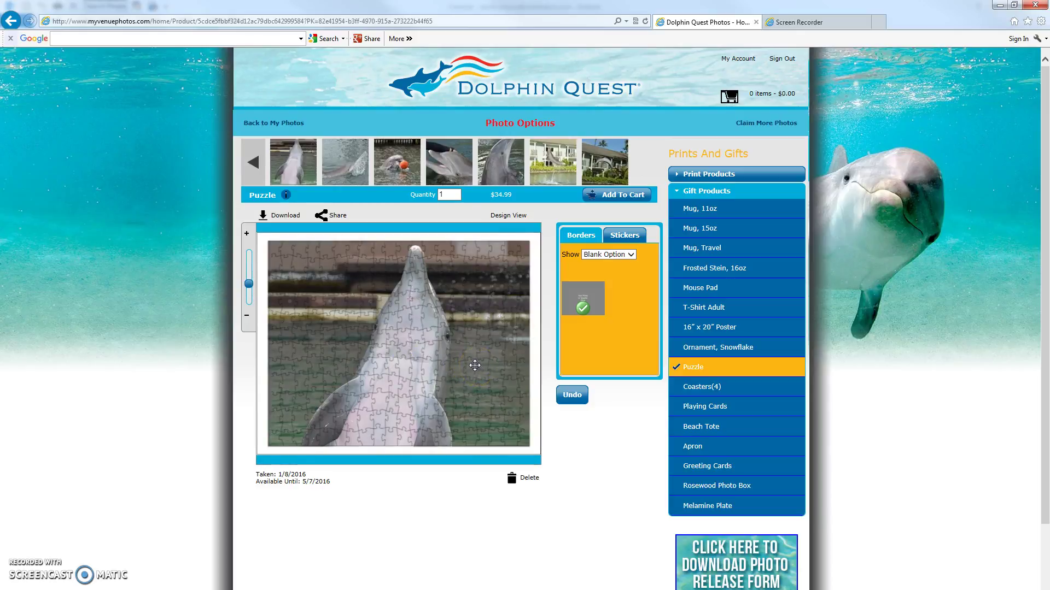
pyautogui.moveTo(474, 365); pyautogui.dragTo(438, 358)
pyautogui.click(623, 367)
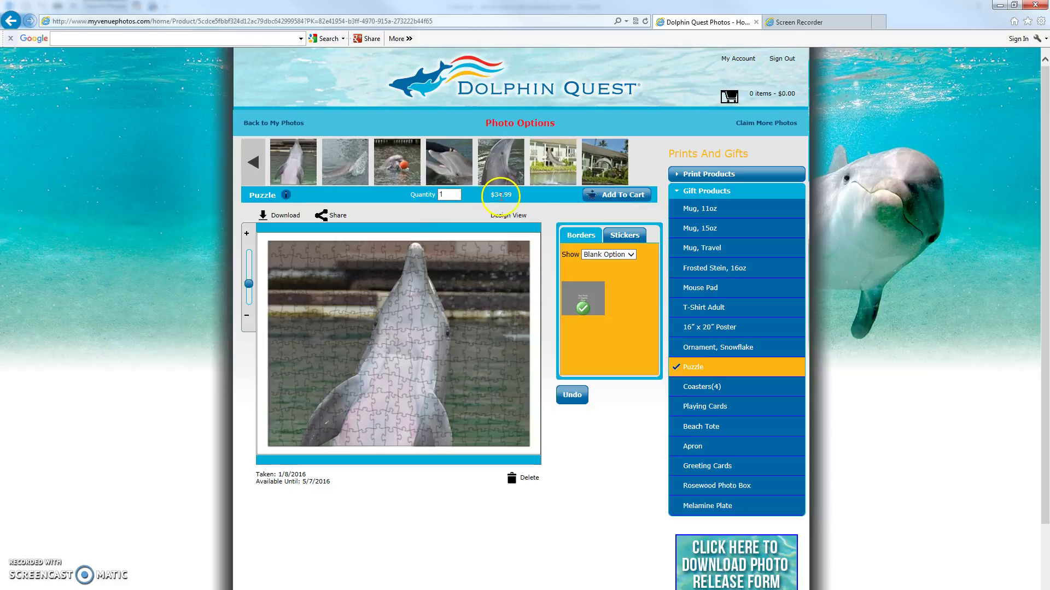
# Add the customized Puzzle to the cart and proceed to checkout.
pyautogui.click(622, 196)
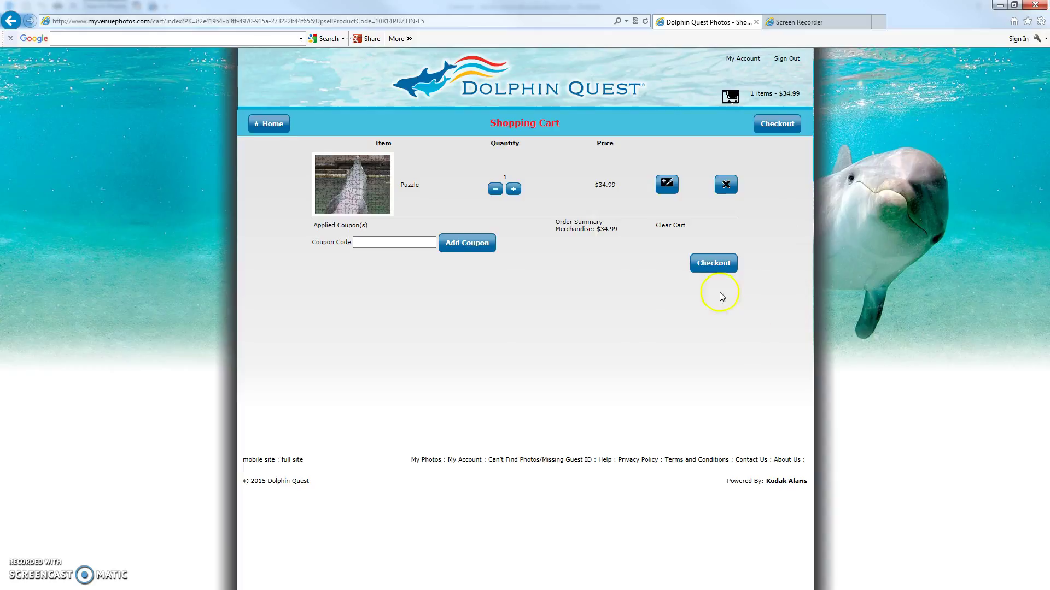
pyautogui.click(720, 265)
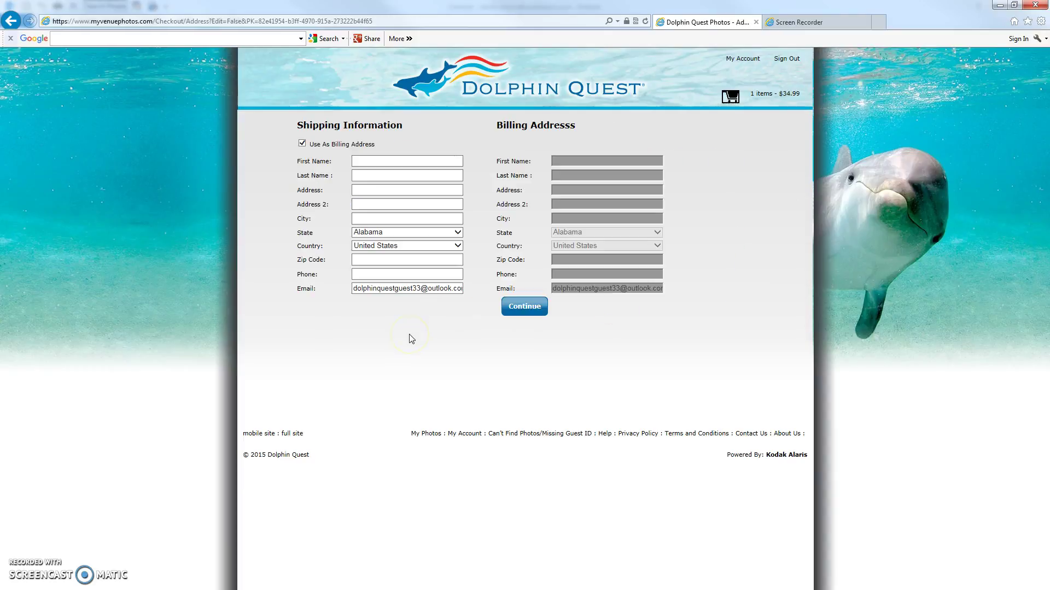
# Toggle the separate billing address option back so billing reuses the shipping address.
pyautogui.click(362, 162)
pyautogui.click(303, 144)
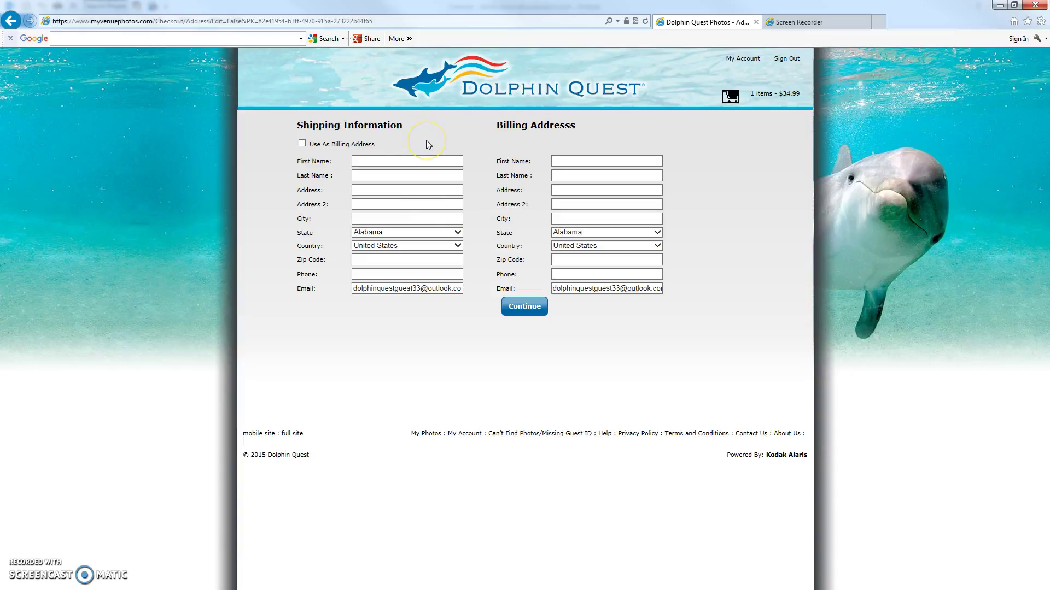
pyautogui.click(302, 144)
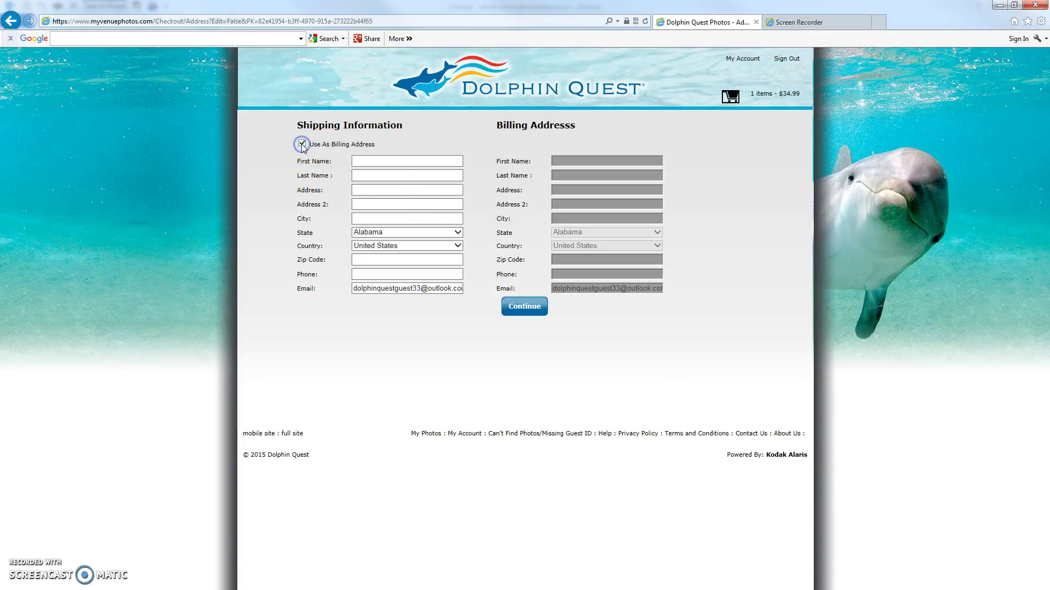
pyautogui.click(367, 163)
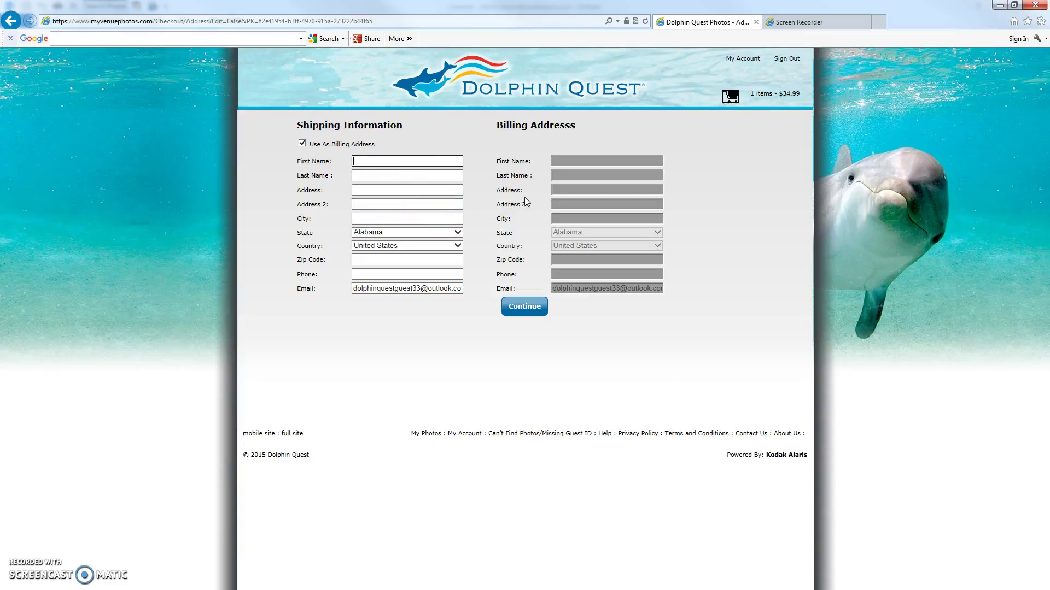
# Enter the shipping last name, street address and city.
pyautogui.press('Tab')
pyautogui.write('C')
pyautogui.press('Tab')
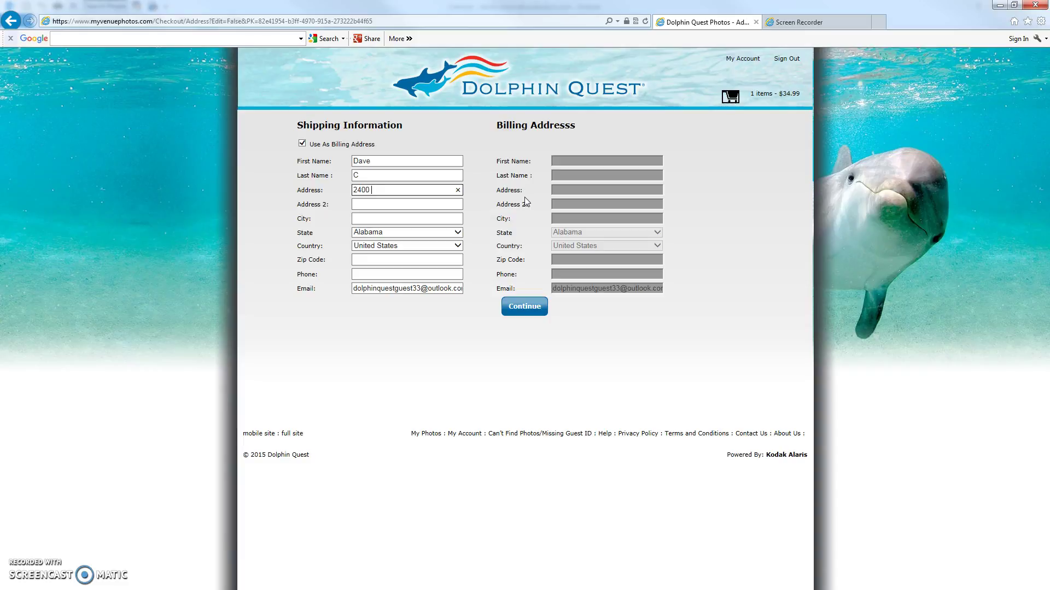
pyautogui.press('Tab')
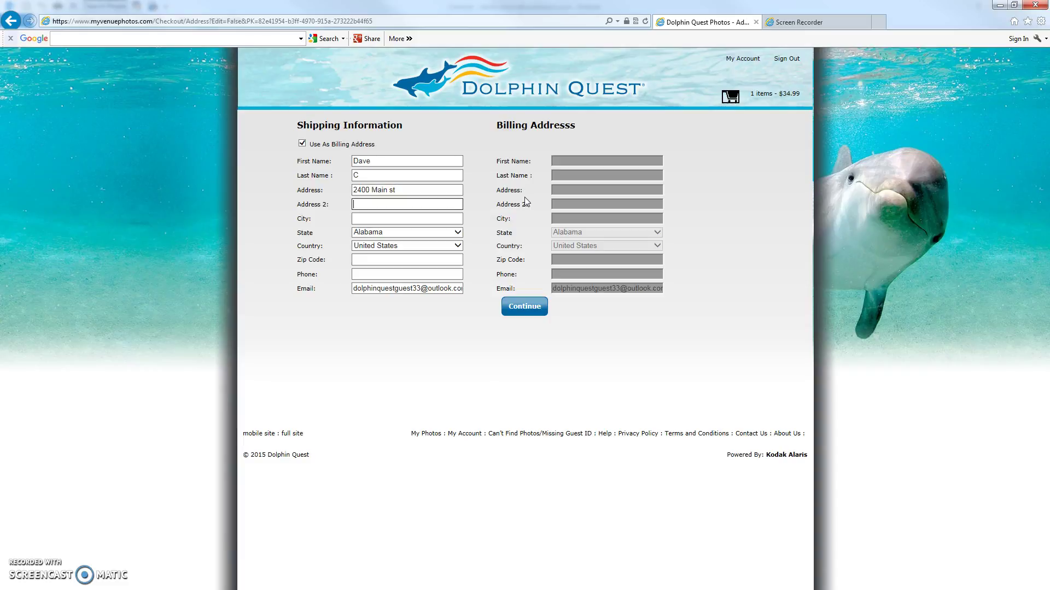
pyautogui.press('Tab')
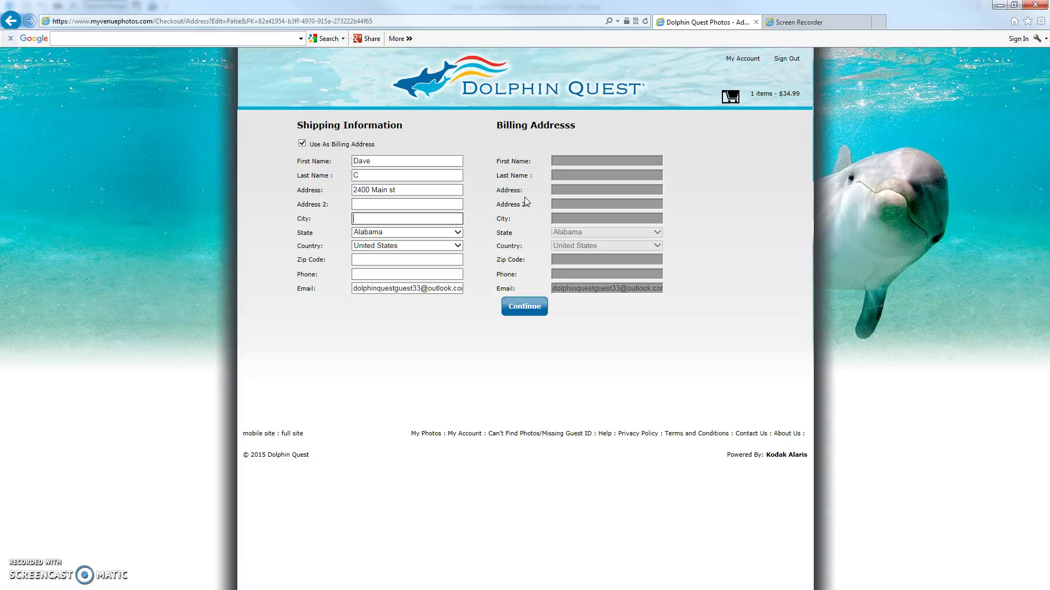
pyautogui.write('Rochester')
pyautogui.press('Tab')
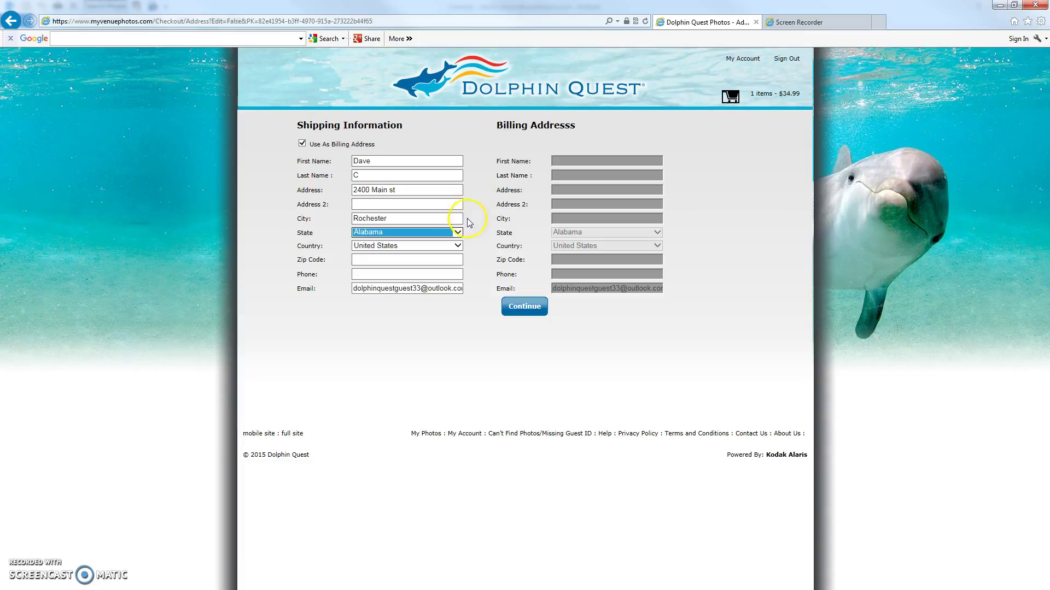
# Choose the state, enter the zip code and phone number, and submit the shipping details.
pyautogui.click(458, 233)
pyautogui.moveTo(454, 295); pyautogui.dragTo(455, 409)
pyautogui.click(391, 290)
pyautogui.click(529, 316)
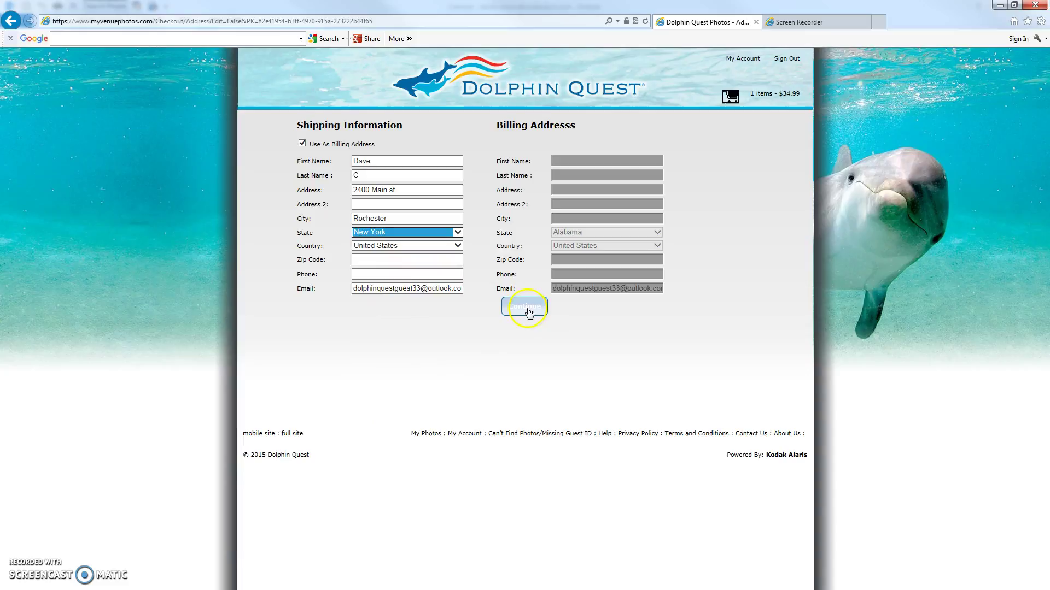
pyautogui.click(362, 260)
pyautogui.write('1')
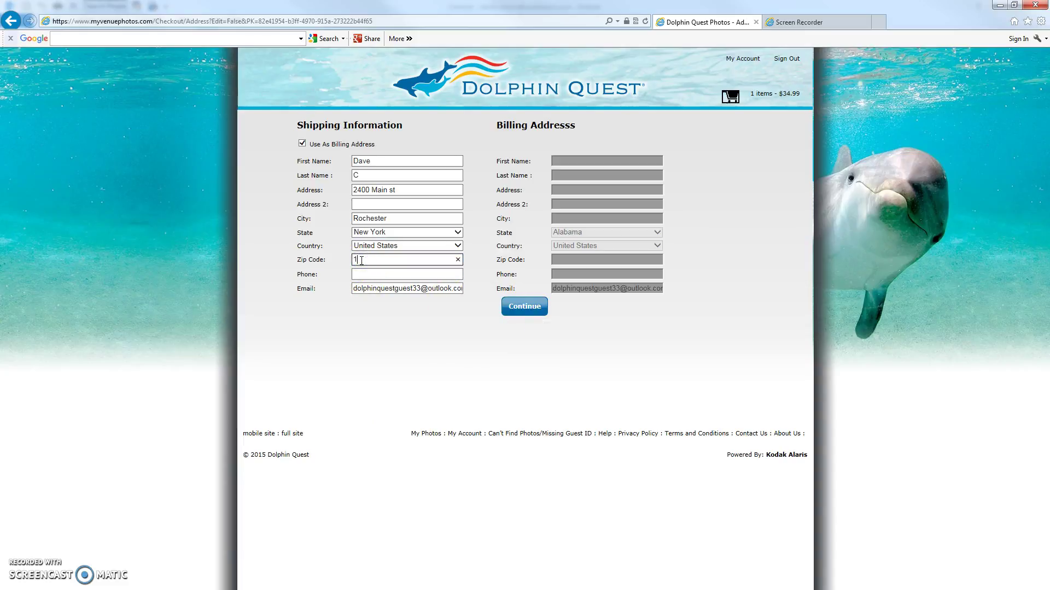
pyautogui.write('4615')
pyautogui.click(366, 273)
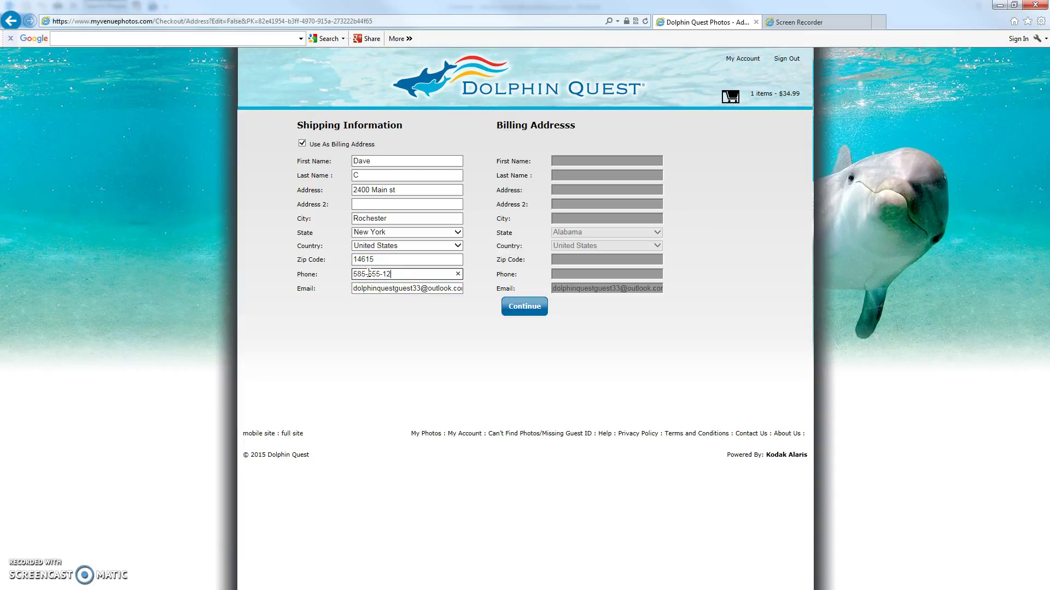
pyautogui.click(537, 310)
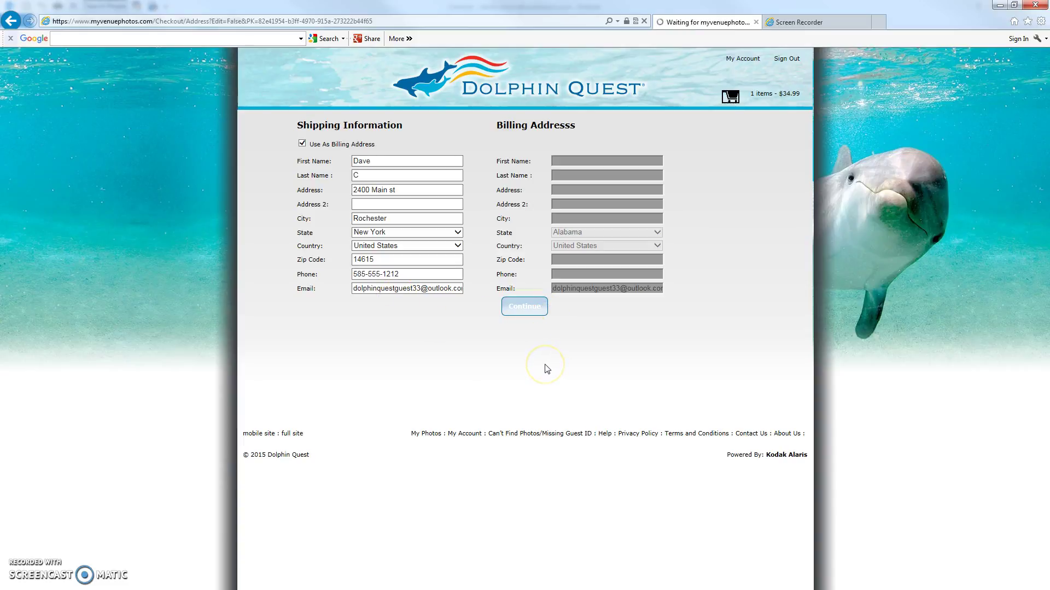
# On the payment page, check the card Type list keeping American Express, then return to the cart.
pyautogui.click(493, 370)
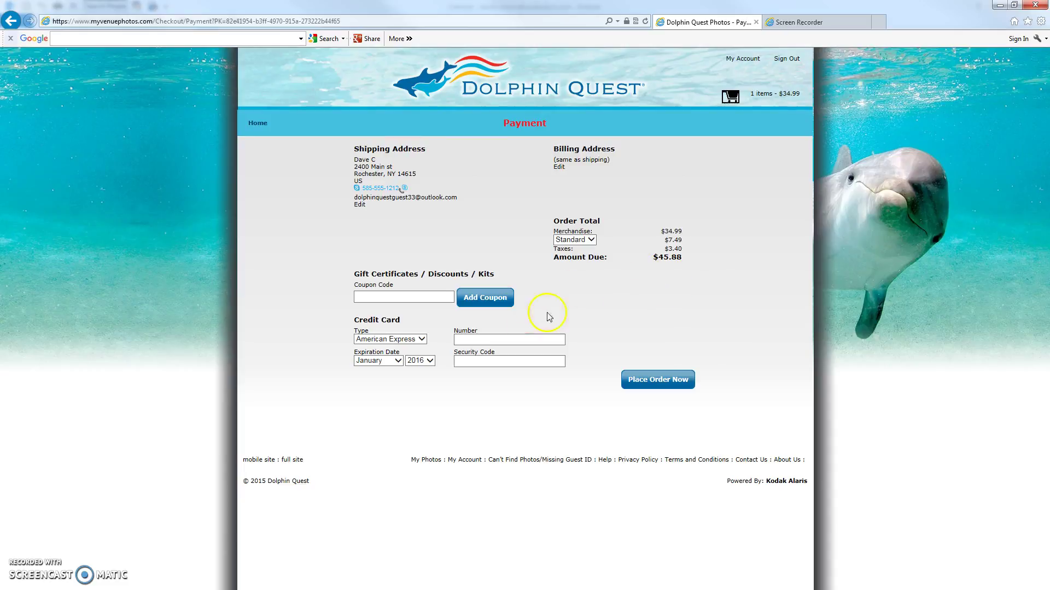
pyautogui.click(422, 340)
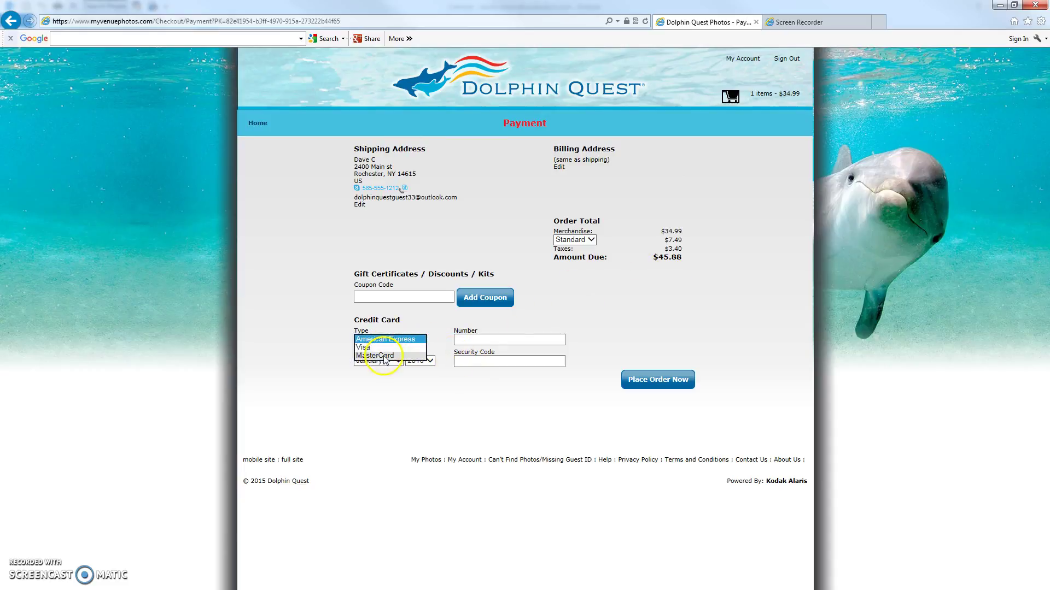
pyautogui.click(717, 319)
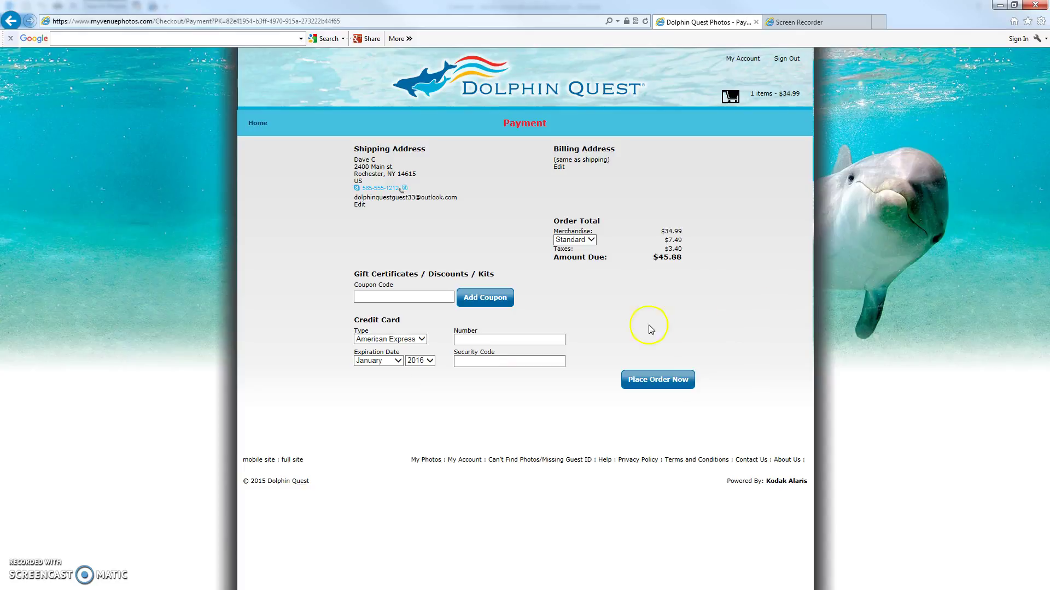
pyautogui.click(731, 97)
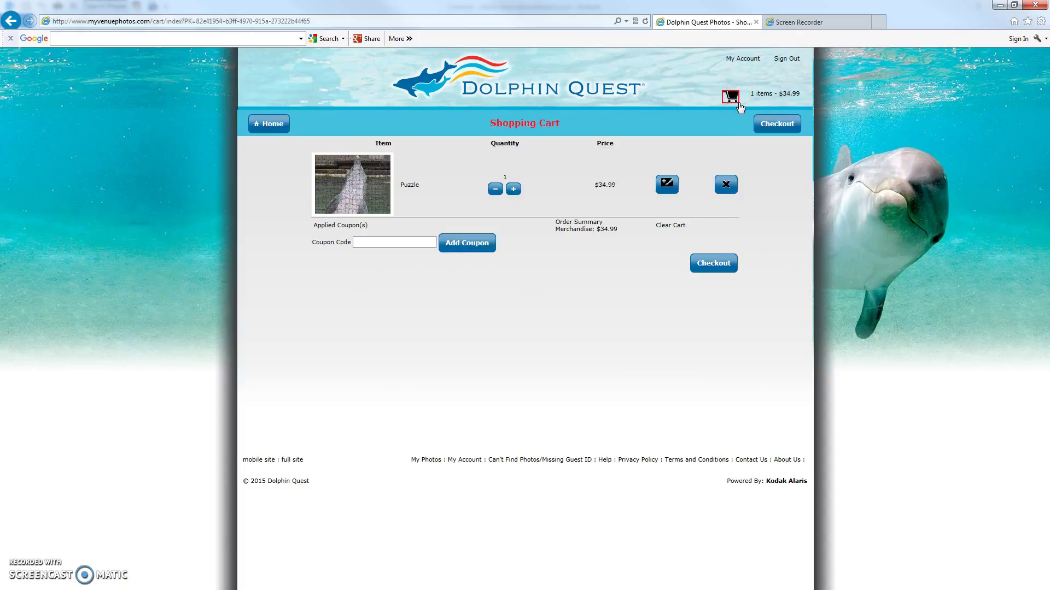
# Remove the Puzzle from the cart, confirm, and return to the My Photos gallery.
pyautogui.click(728, 185)
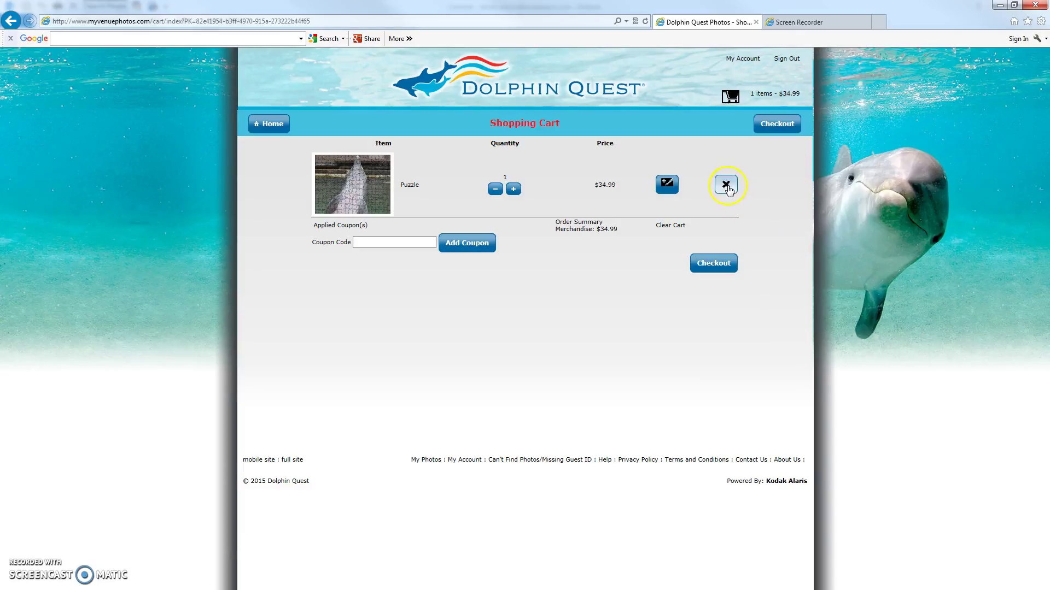
pyautogui.click(545, 366)
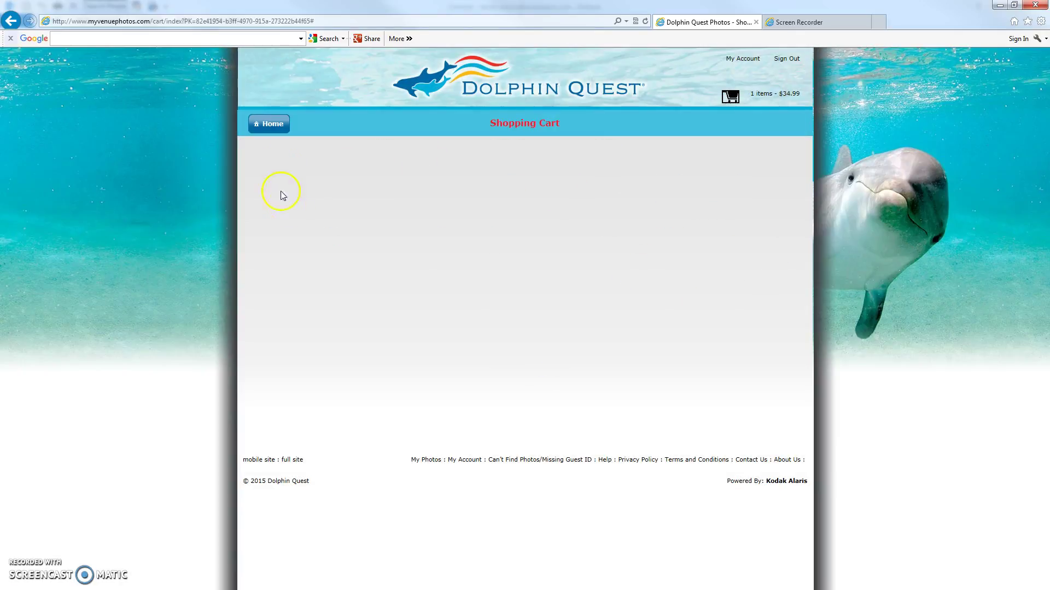
pyautogui.click(269, 123)
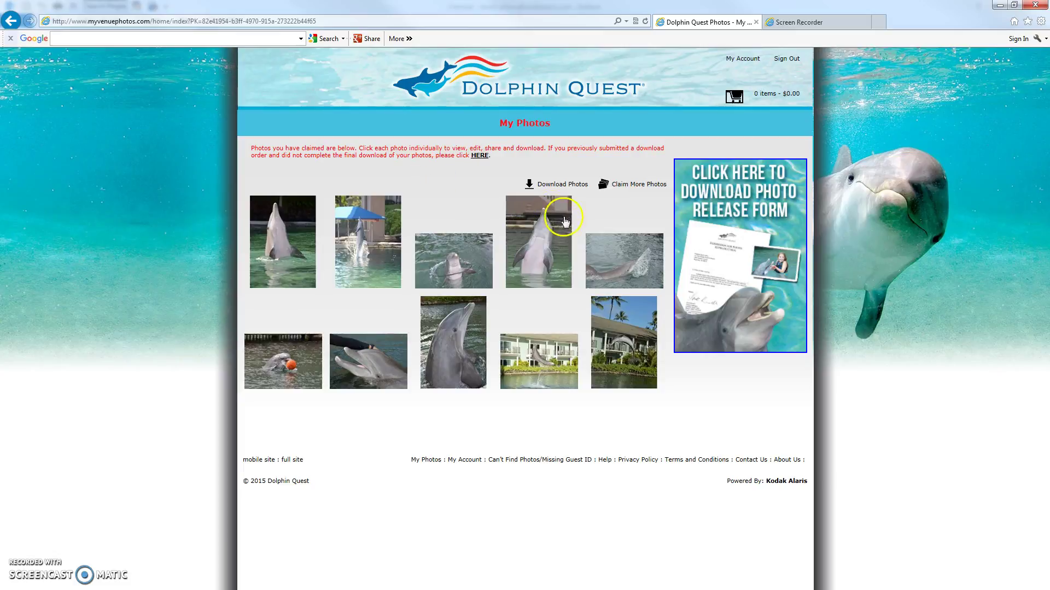
# Open the first dolphin photo, view its download choices, then reveal its email, Facebook and Twitter icons.
pyautogui.click(286, 261)
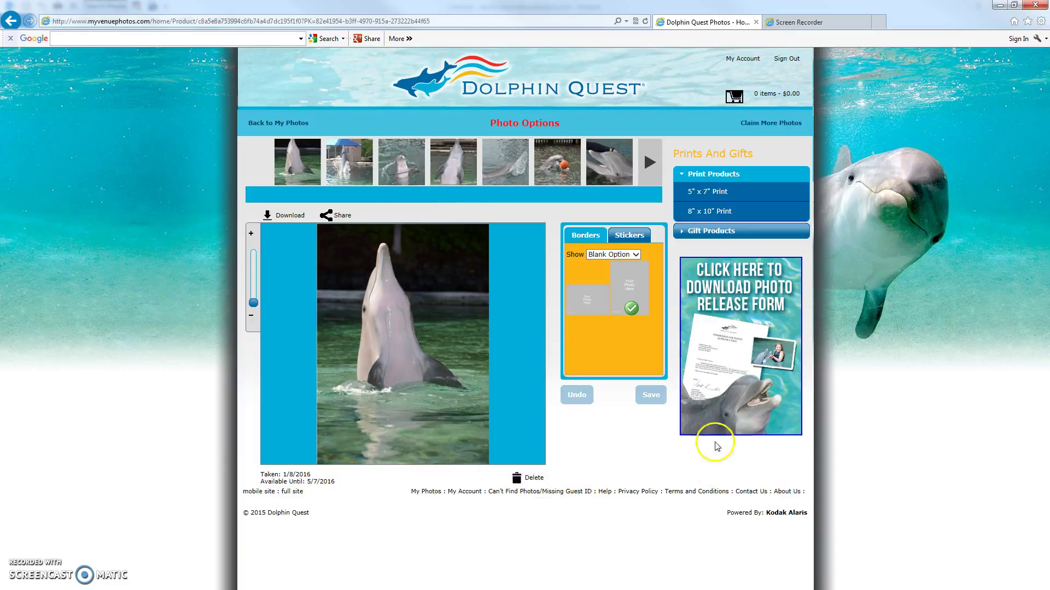
pyautogui.click(289, 216)
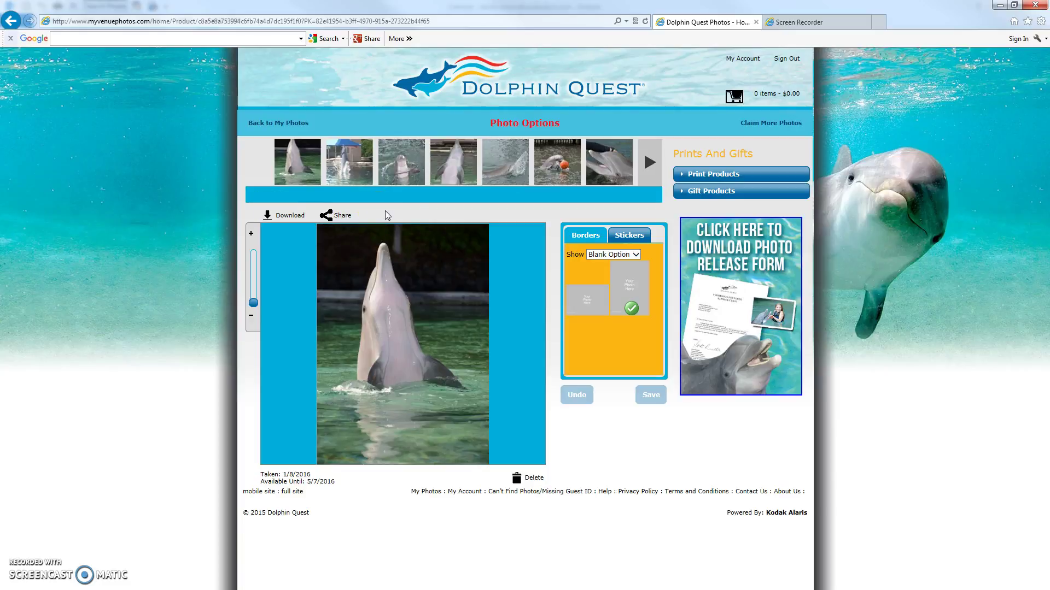
pyautogui.click(347, 221)
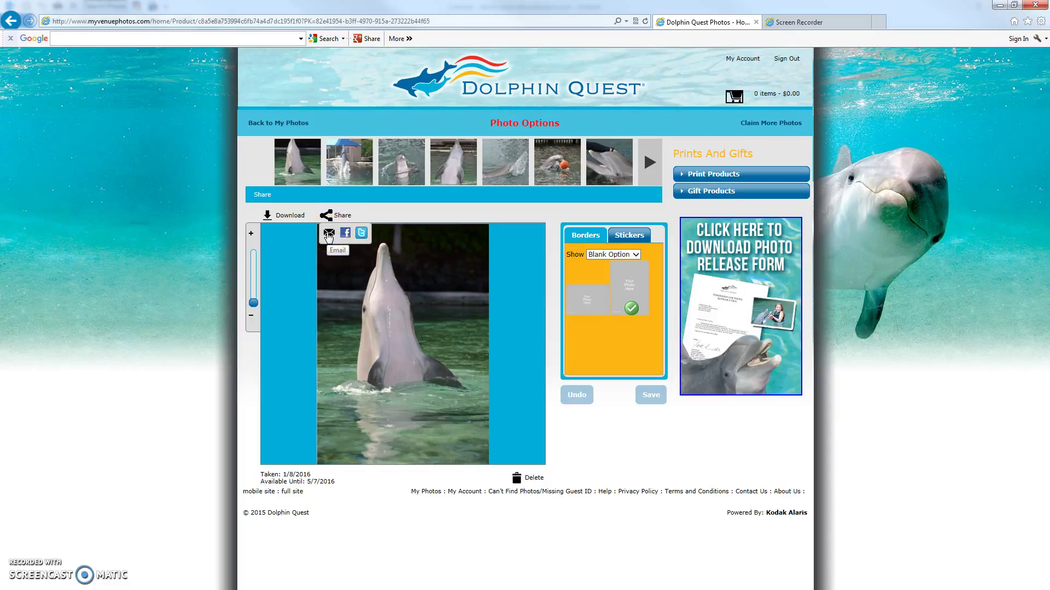
pyautogui.click(329, 235)
pyautogui.click(457, 283)
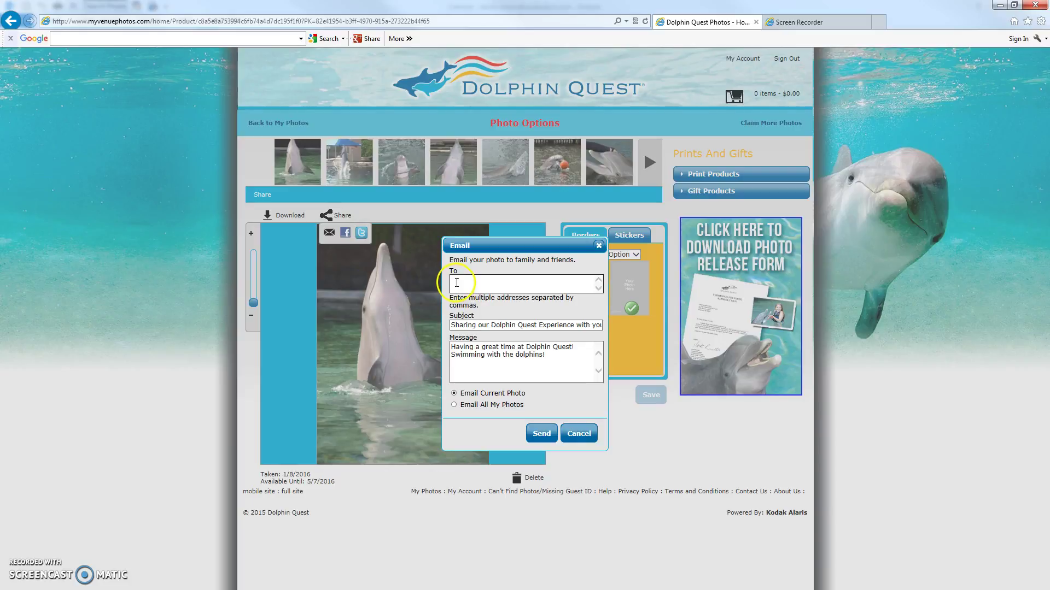
pyautogui.click(502, 283)
pyautogui.click(579, 434)
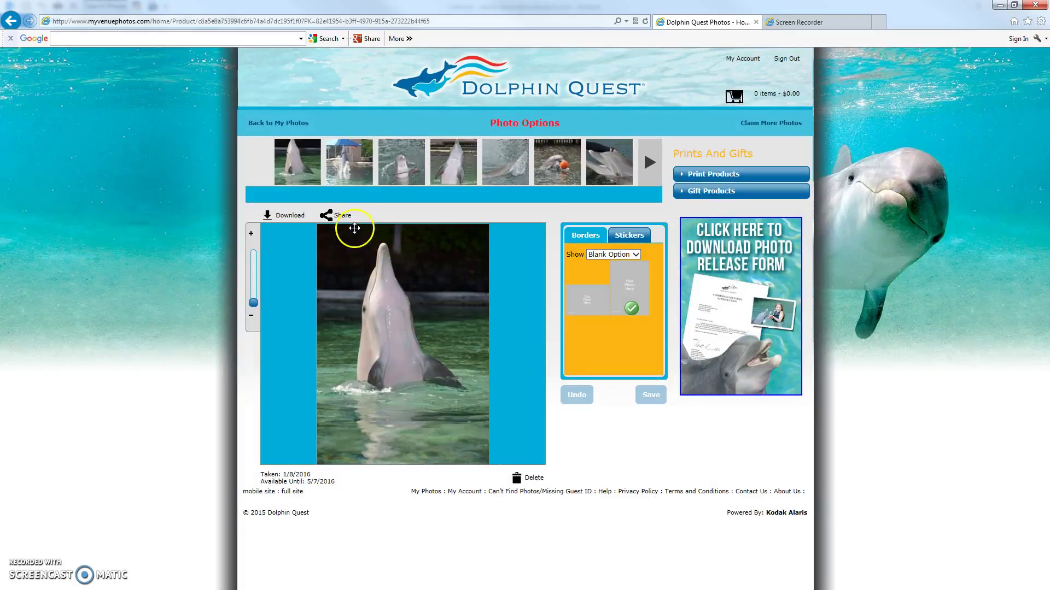
pyautogui.click(341, 215)
pyautogui.click(346, 234)
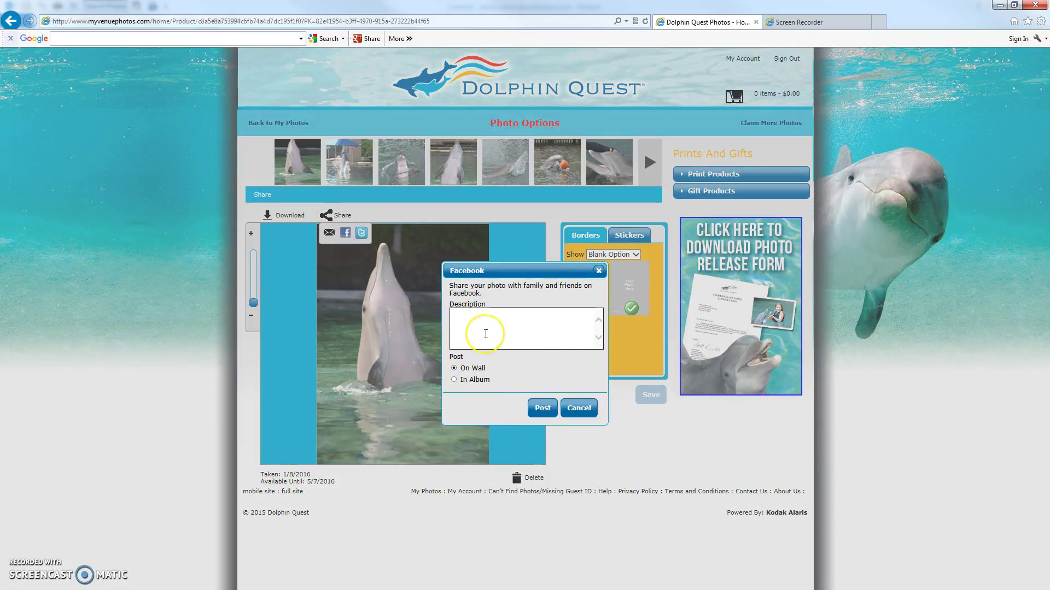
pyautogui.write('Having a great time at Dolphin Quest!')
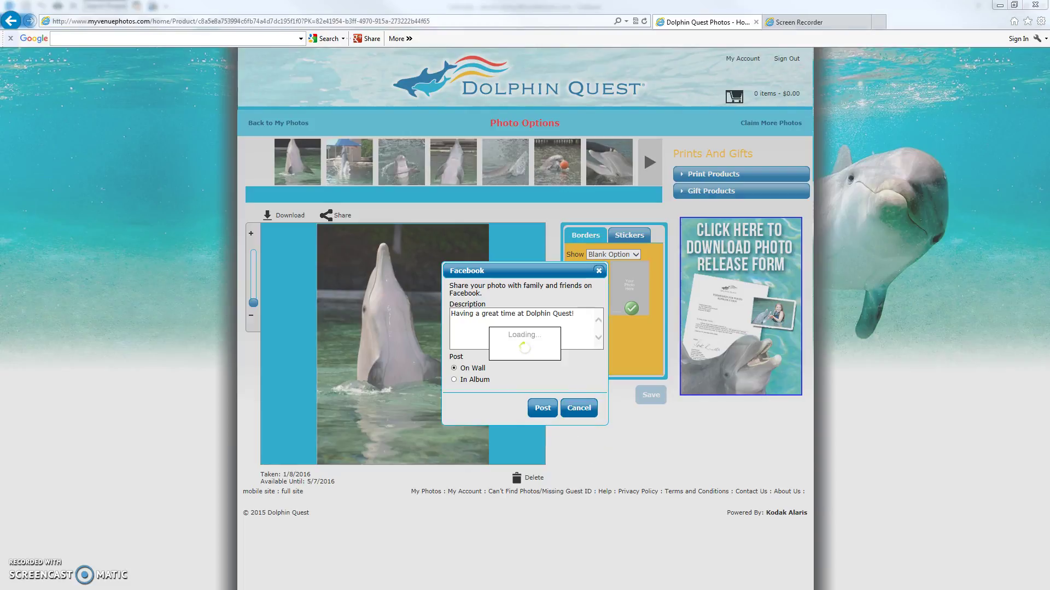
pyautogui.moveTo(933, 196); pyautogui.dragTo(451, 409)
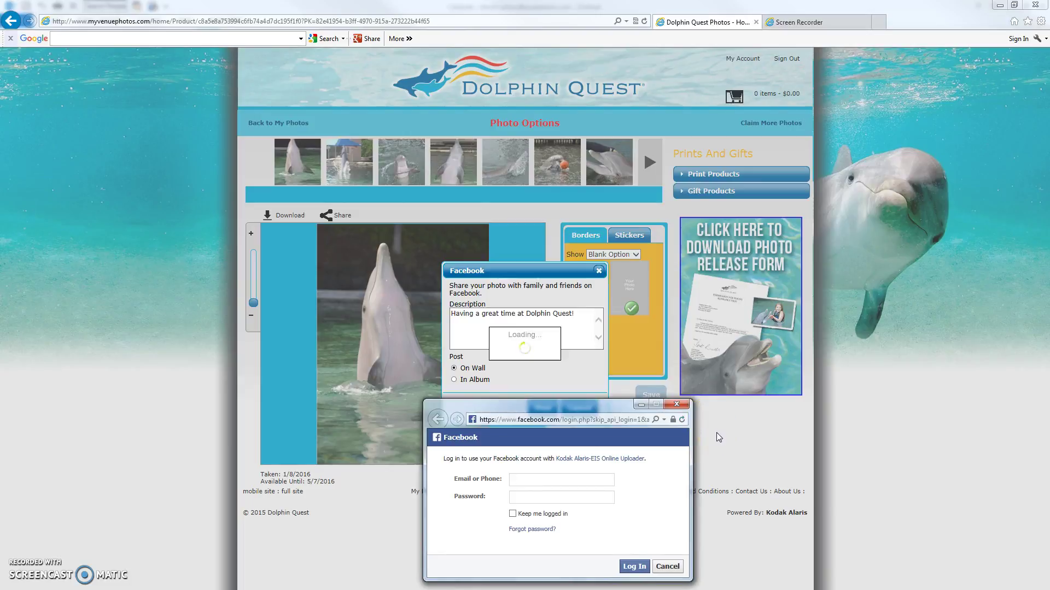
pyautogui.click(712, 435)
pyautogui.click(670, 567)
pyautogui.click(671, 567)
pyautogui.click(611, 371)
pyautogui.click(582, 366)
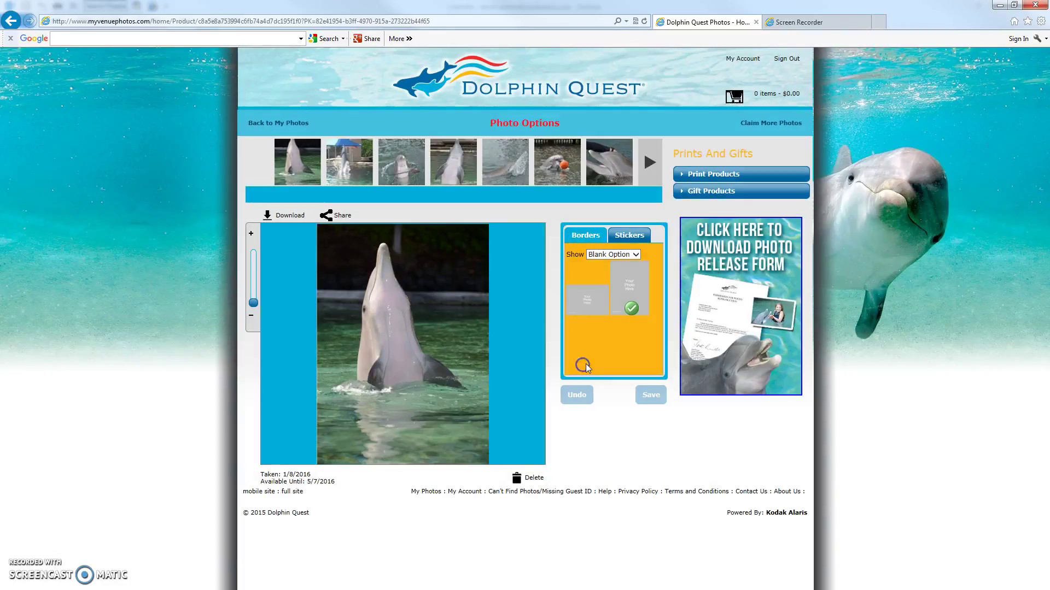
pyautogui.click(339, 219)
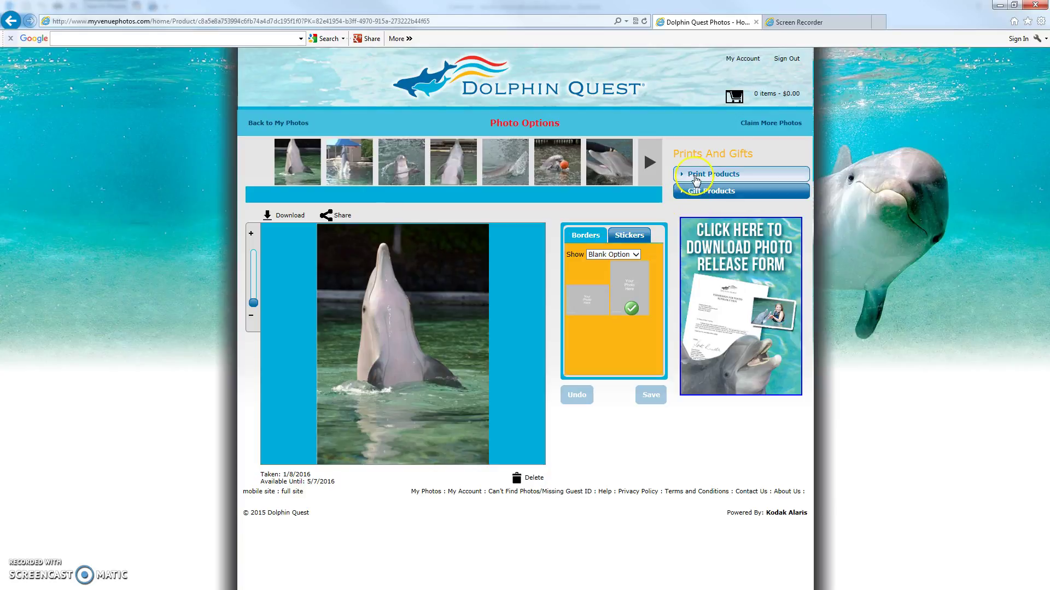
pyautogui.click(694, 195)
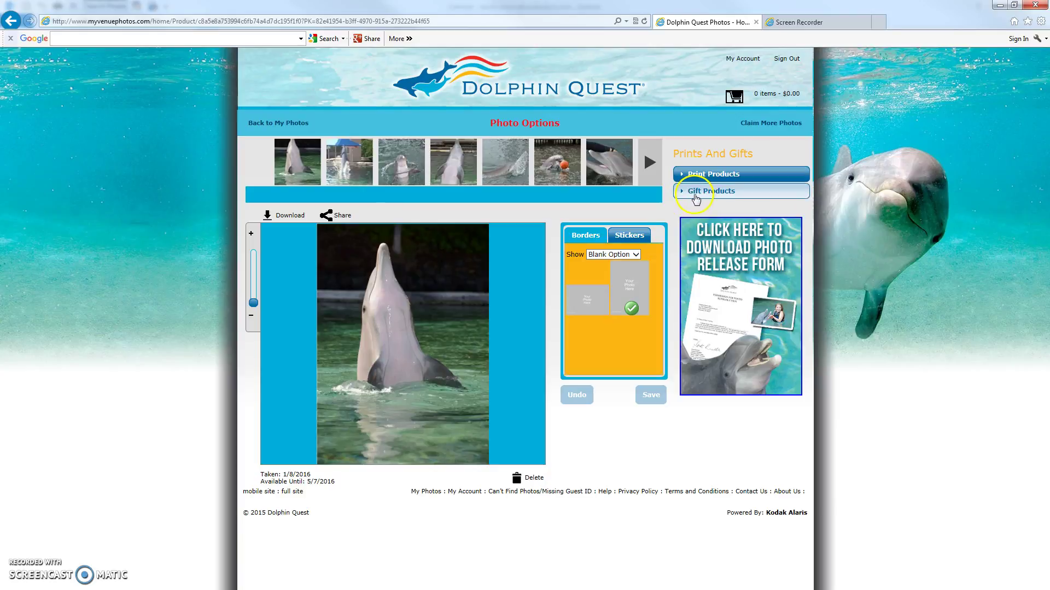